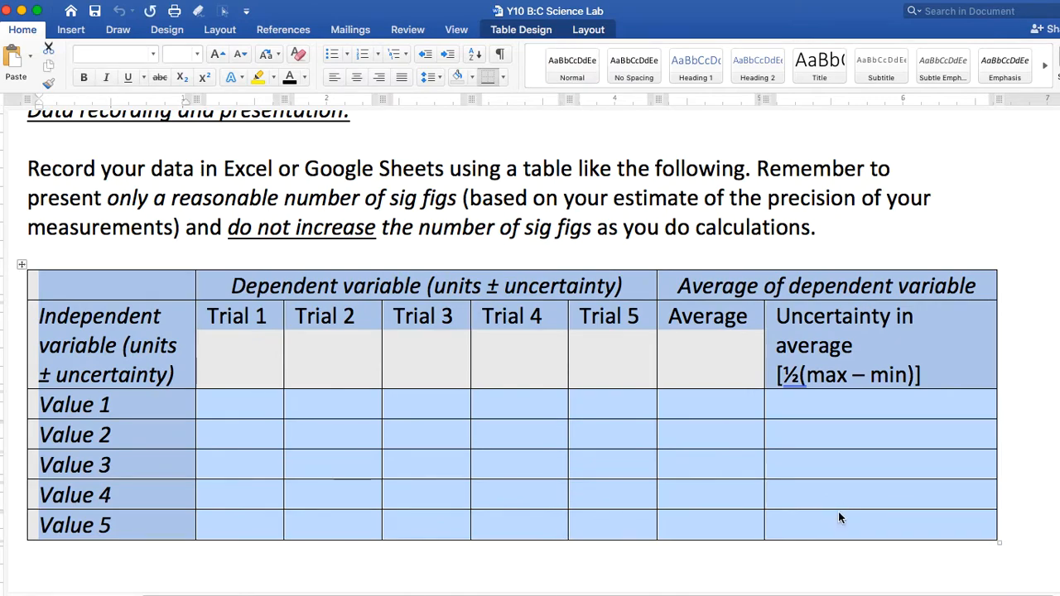
# Switch to the Google Sheets spreadsheet and paste the copied blank data table below the existing one, starting at A9
pyautogui.hotkey('ctrl', 'Up')
pyautogui.click(248, 240)
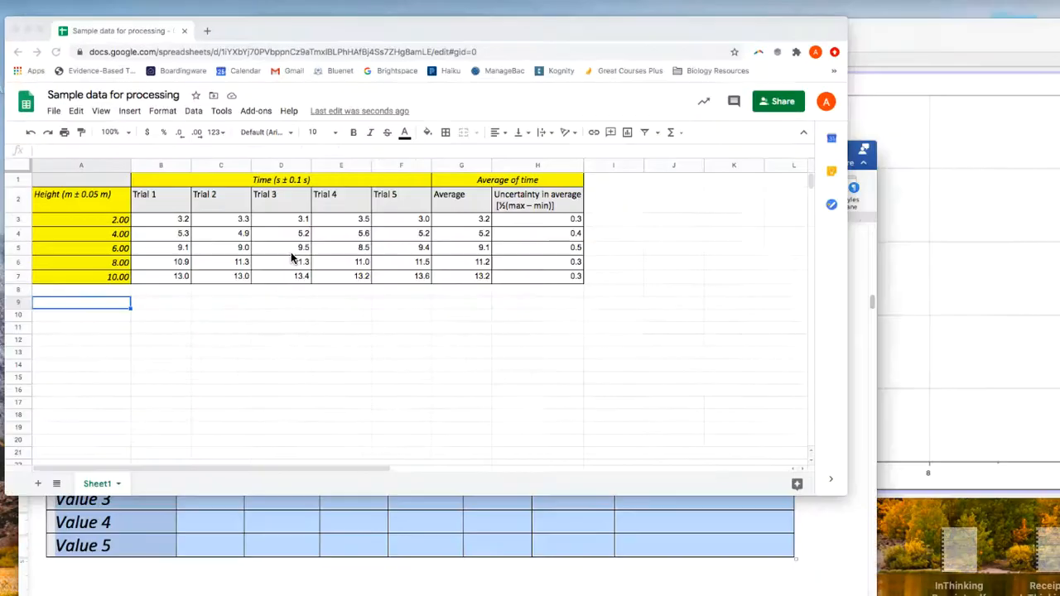
pyautogui.press('super+v')
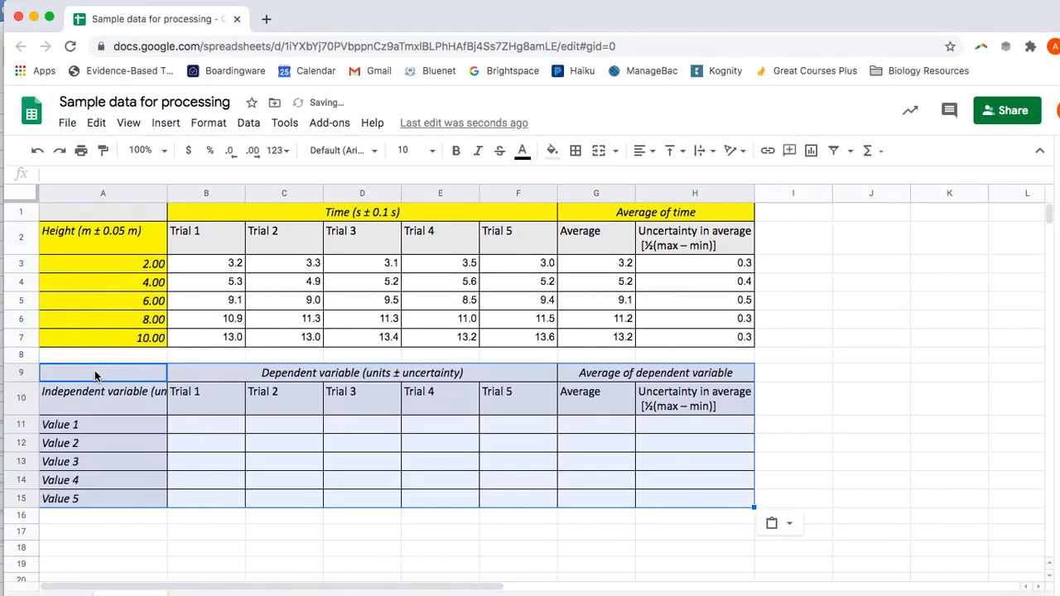
pyautogui.click(356, 454)
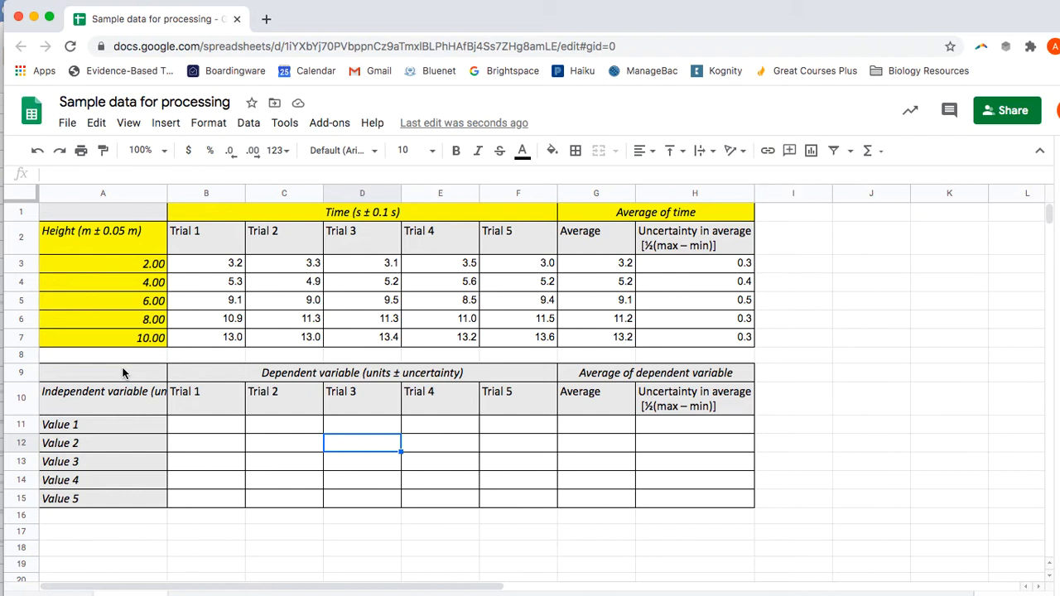
# Replace "Independent variable" with "Height" in the A10 heading, keeping the units and uncertainty placeholder
pyautogui.doubleClick(93, 392)
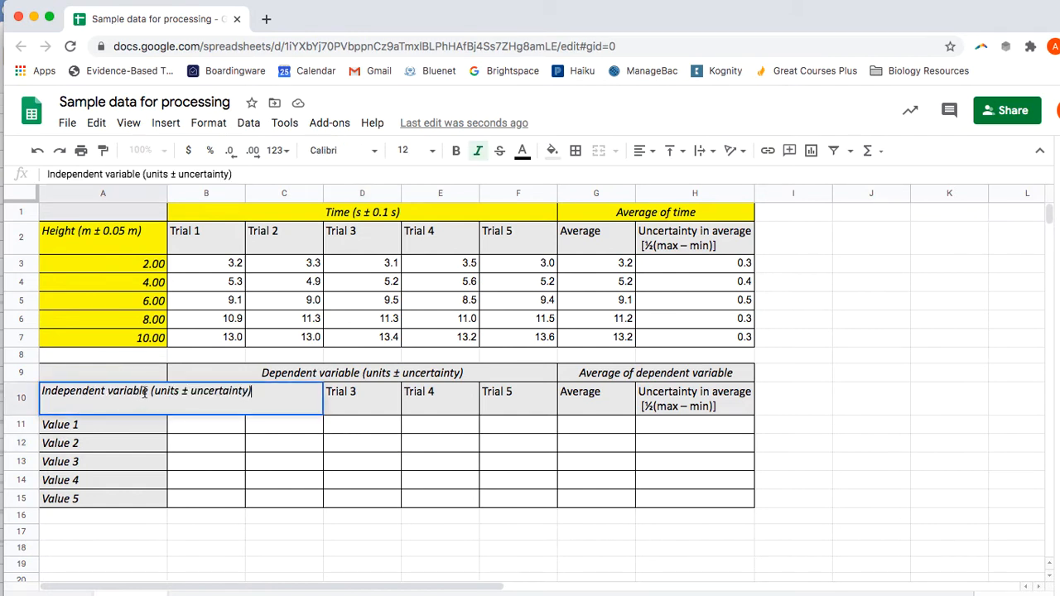
pyautogui.moveTo(147, 391); pyautogui.dragTo(54, 387)
pyautogui.write('Height')
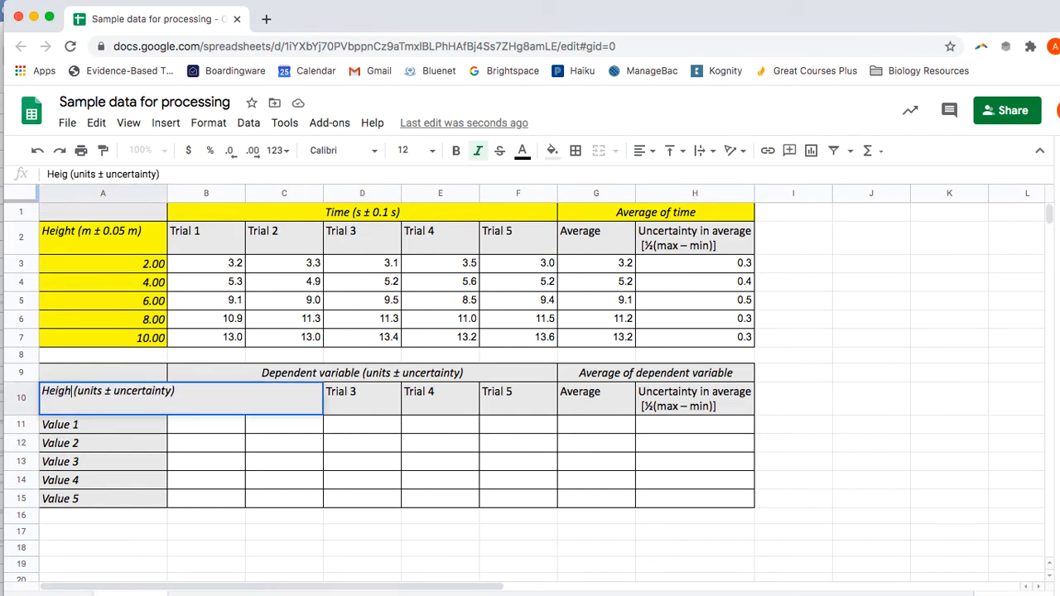
# Replace "Dependent variable" with "Time" in the merged heading above the new table's trial columns
pyautogui.click(323, 373)
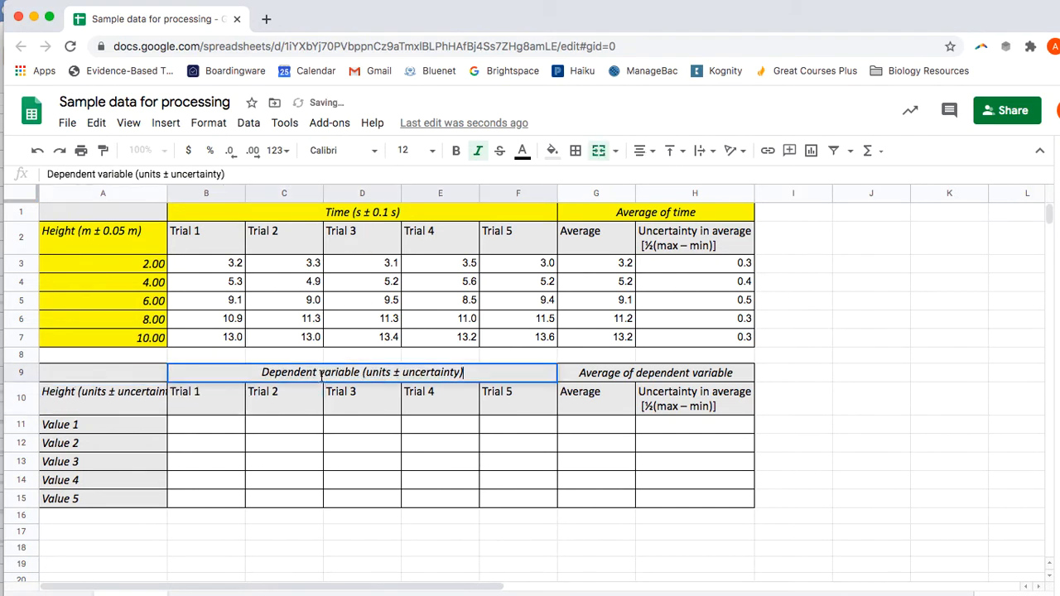
pyautogui.doubleClick(364, 373)
pyautogui.moveTo(364, 373); pyautogui.dragTo(256, 372)
pyautogui.write('Time')
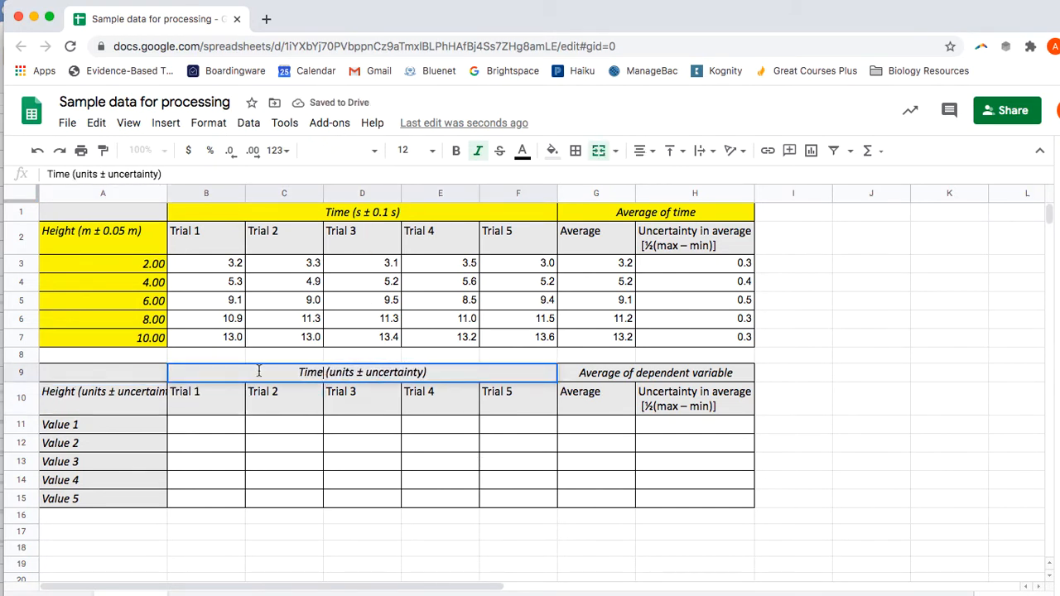
# Change the merged heading above the new table's average and uncertainty columns to "Average of time"
pyautogui.click(627, 375)
pyautogui.doubleClick(738, 374)
pyautogui.moveTo(737, 374); pyautogui.dragTo(635, 373)
pyautogui.write('time')
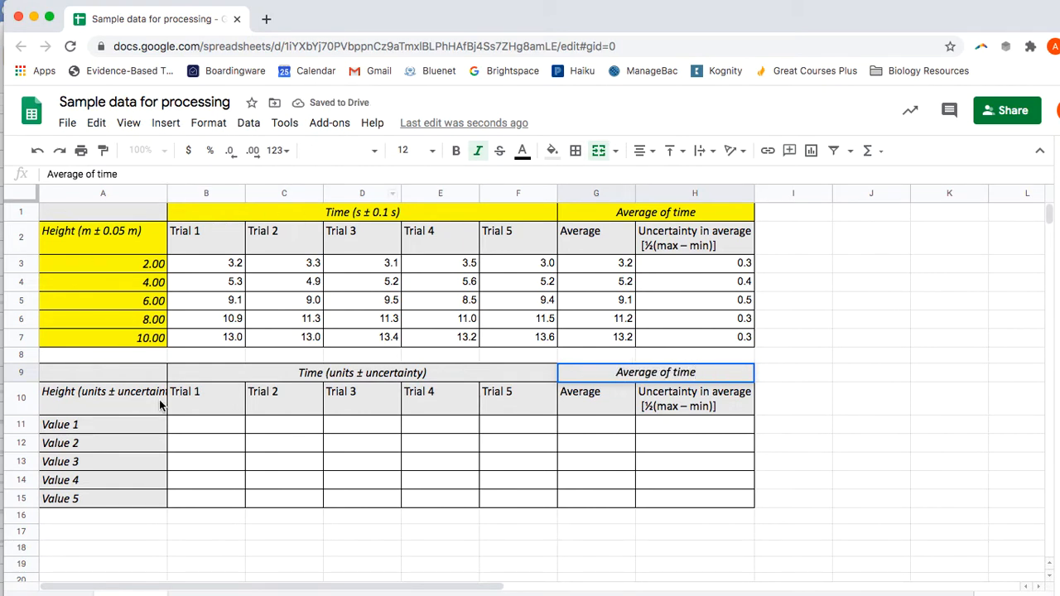
# Fill in the units and uncertainty in the A10 heading so it reads "Height (m ± 0.05 m)"
pyautogui.doubleClick(95, 405)
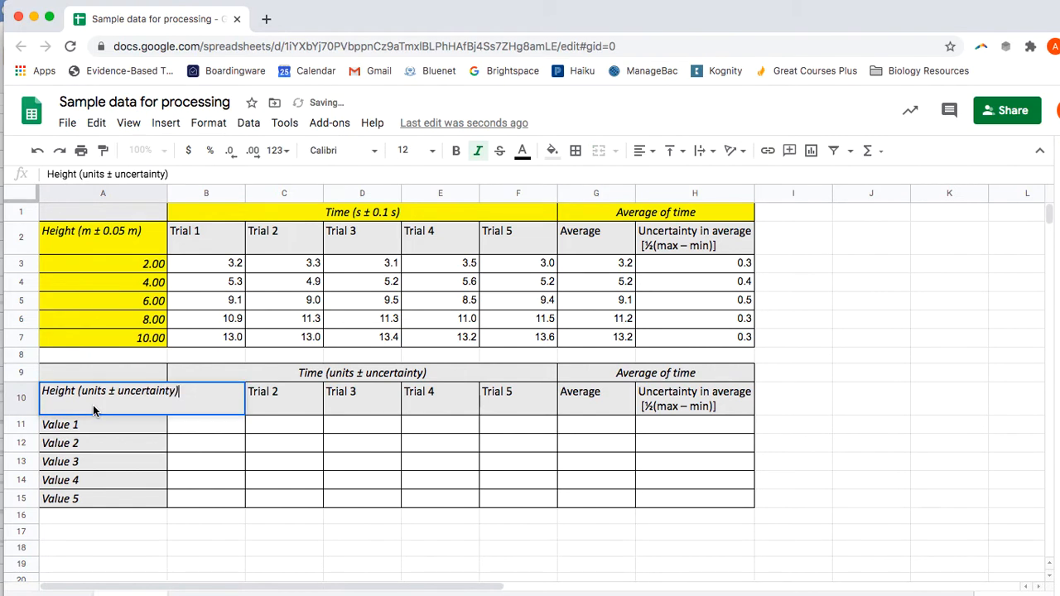
pyautogui.doubleClick(96, 393)
pyautogui.write('m')
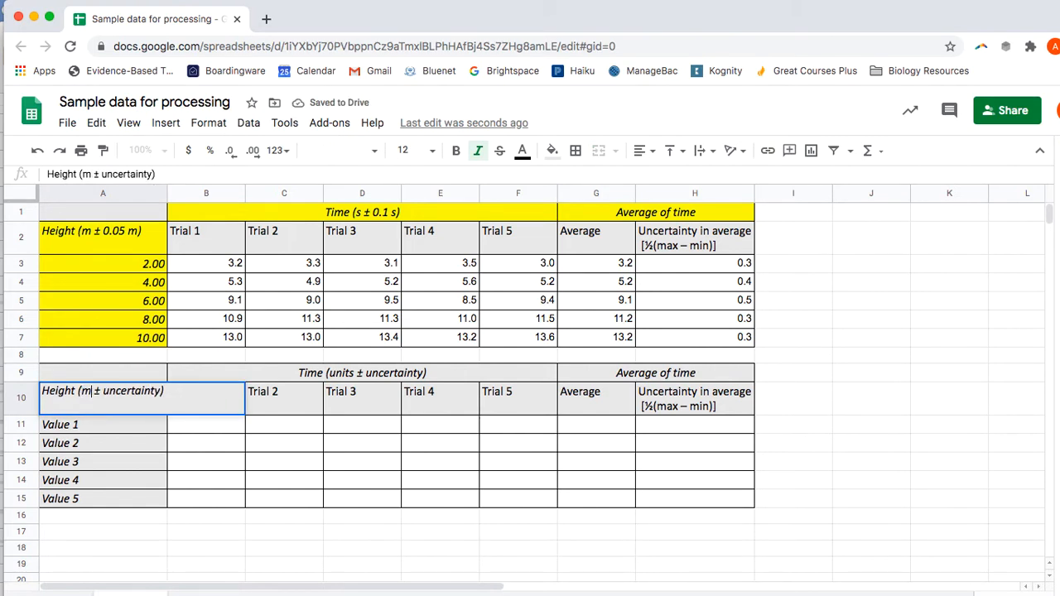
pyautogui.moveTo(160, 392); pyautogui.dragTo(103, 393)
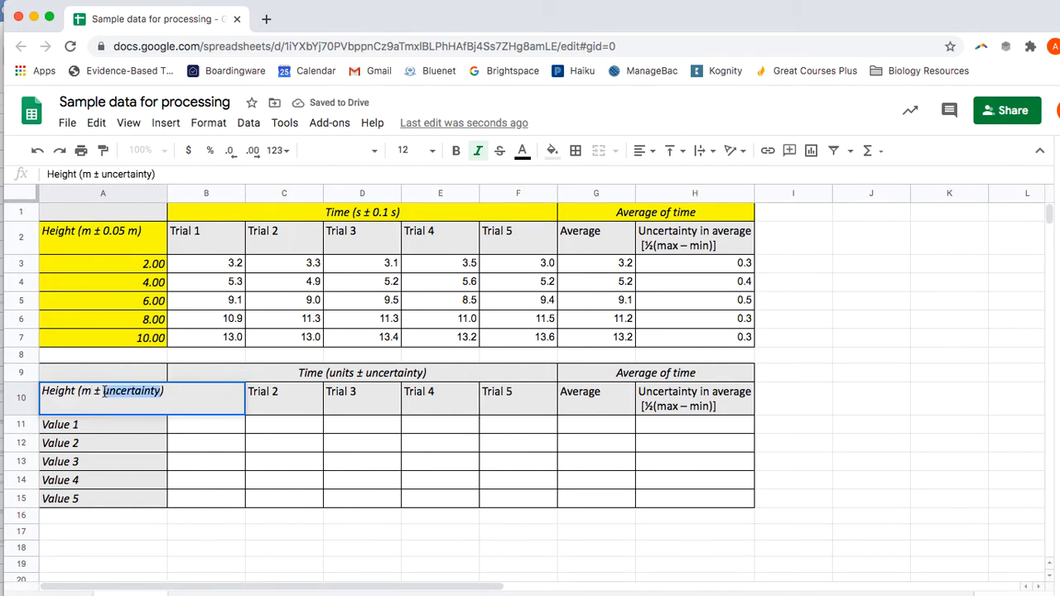
pyautogui.write('0.0')
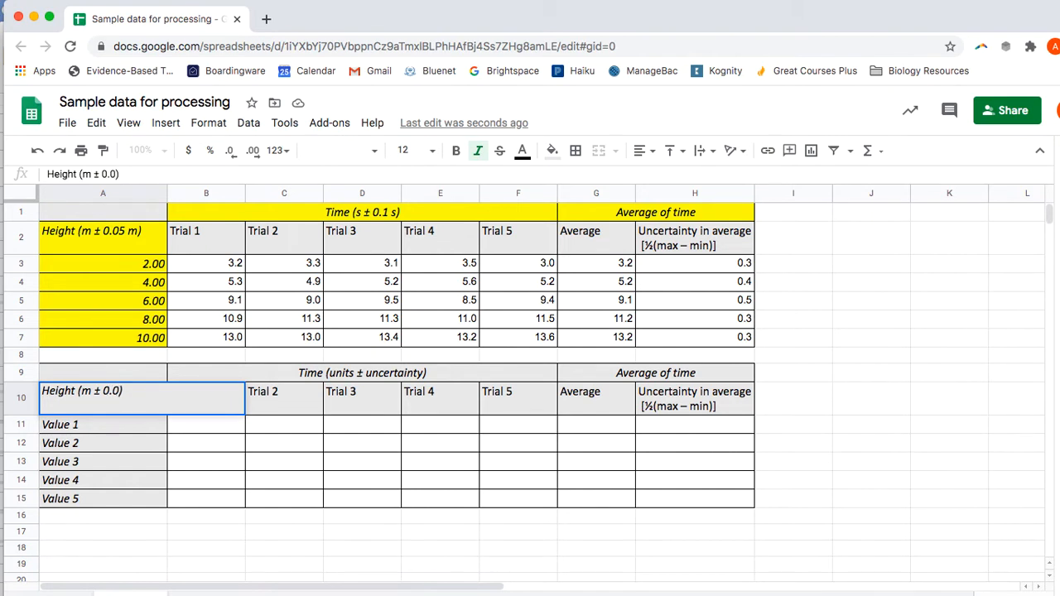
pyautogui.write('5 m')
# Fill in the units and uncertainty in the row 9 time heading so it reads "Time (s ± 0.1 s)"
pyautogui.click(348, 375)
pyautogui.doubleClick(349, 375)
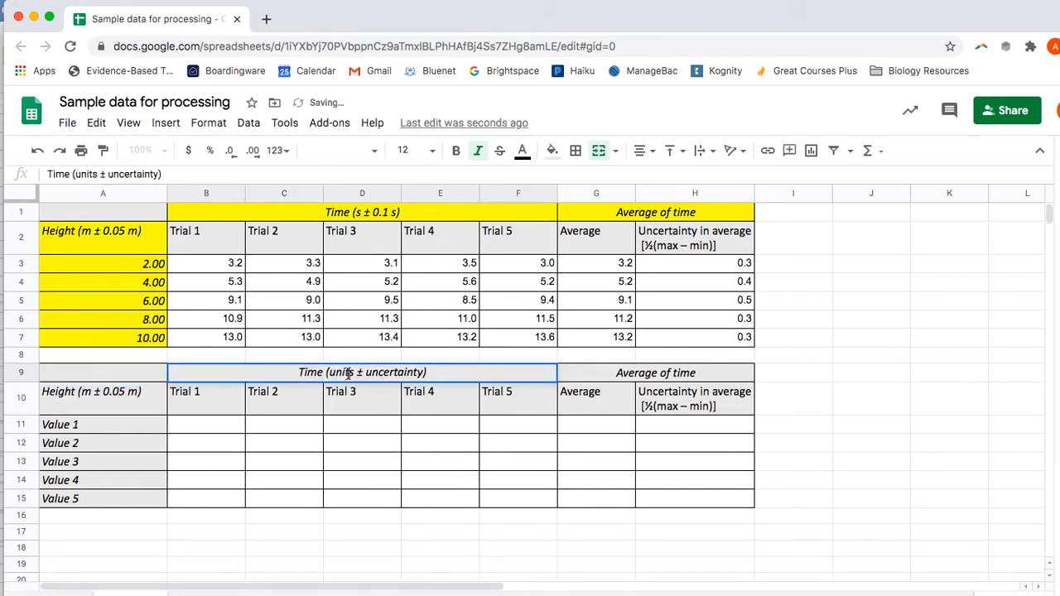
pyautogui.doubleClick(341, 373)
pyautogui.write('s')
pyautogui.doubleClick(385, 375)
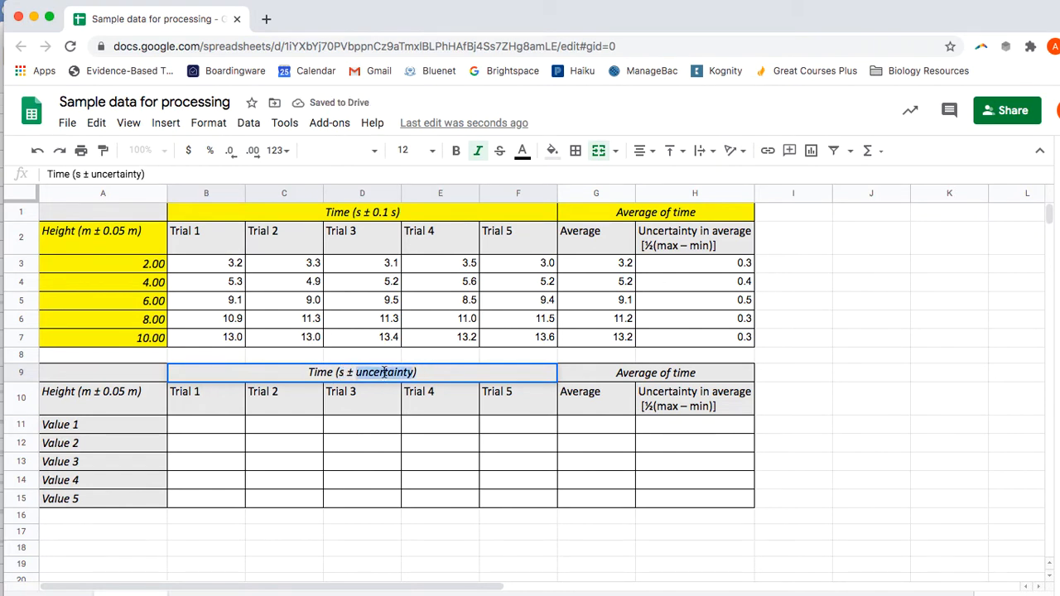
pyautogui.write('0.1 ')
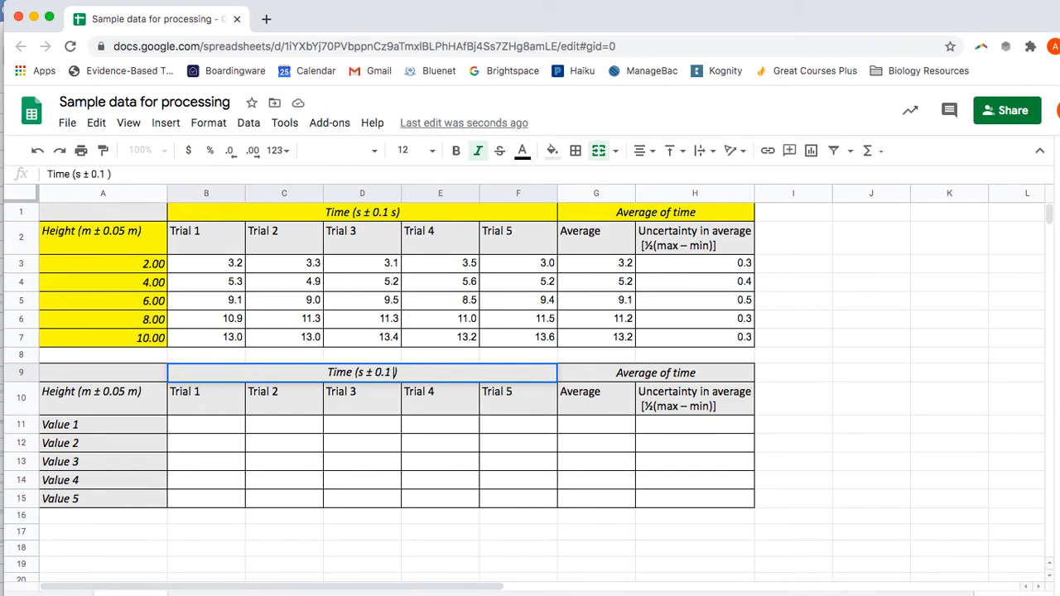
pyautogui.write('s')
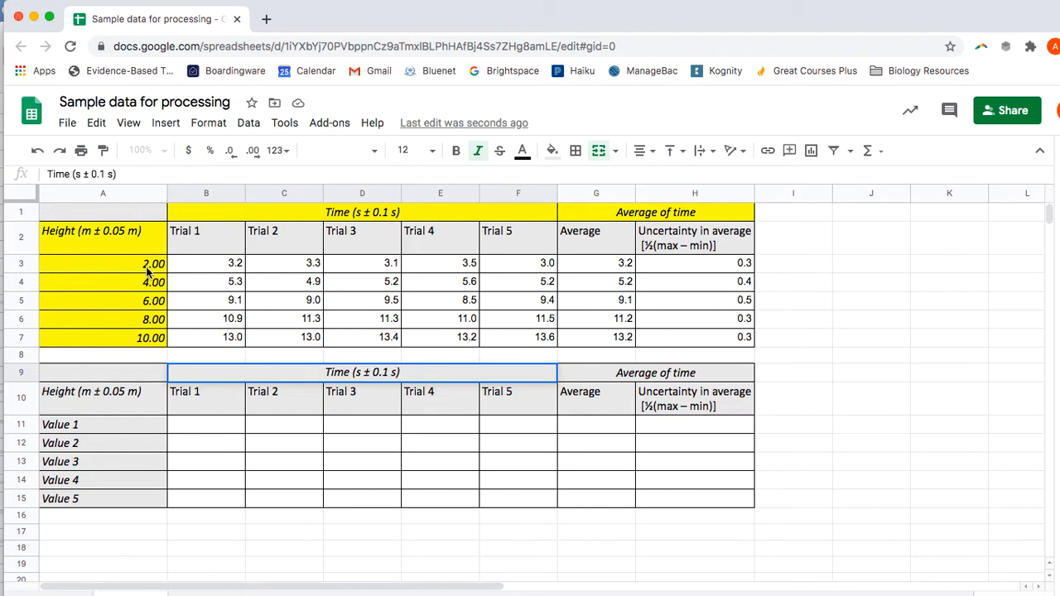
# Copy the five height values from A3:A7 into A11:A15, replacing the Value 1 to Value 5 placeholders
pyautogui.moveTo(149, 270); pyautogui.dragTo(150, 340)
pyautogui.hotkey('ctrl', 'c')
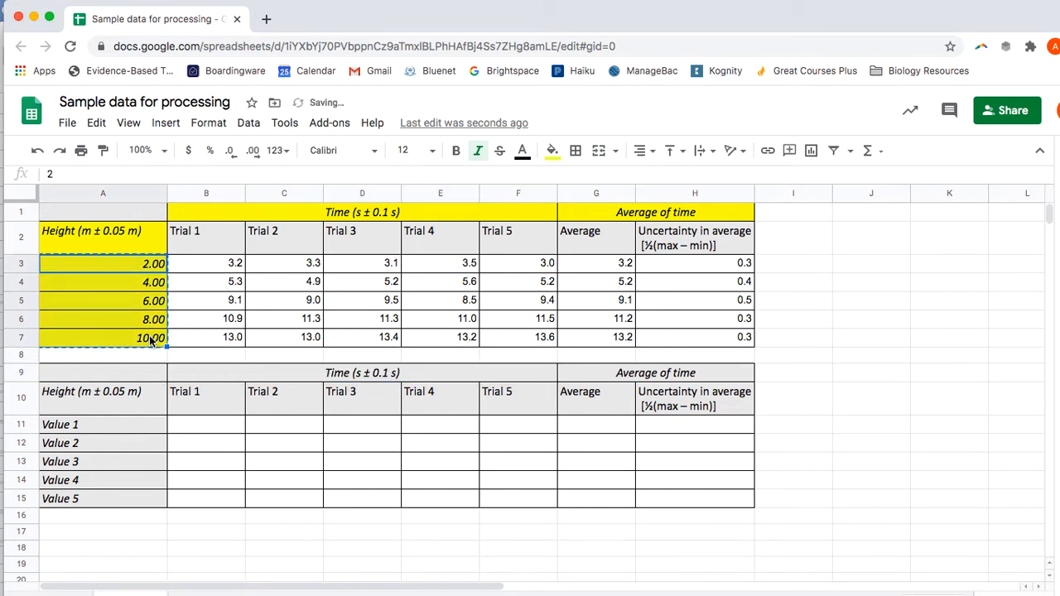
pyautogui.click(131, 428)
pyautogui.hotkey('ctrl', 'v')
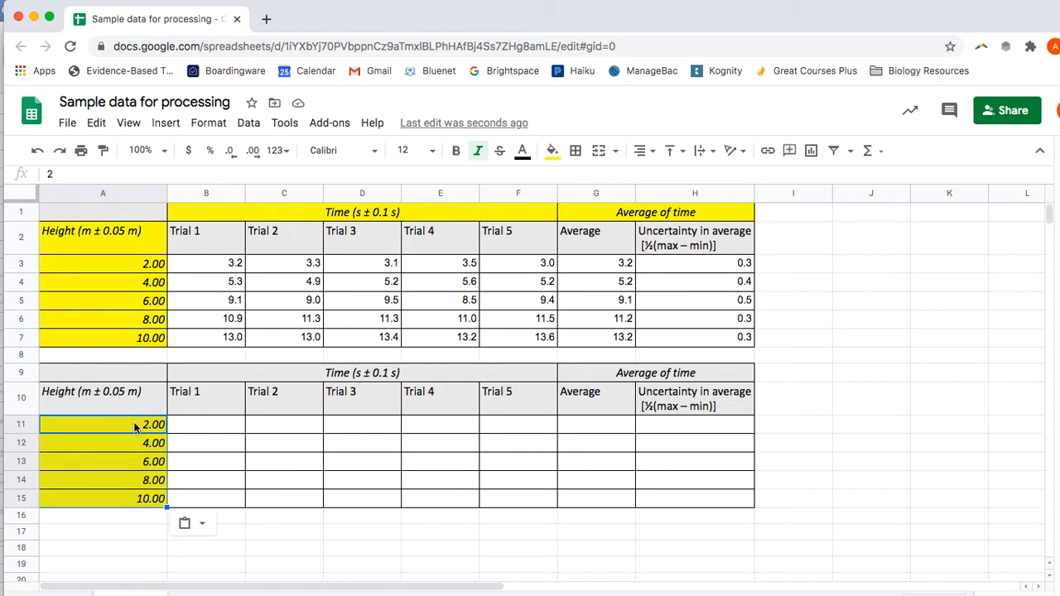
# Format the heights in A11:A15 with one decimal place using the #,##0.0 number format
pyautogui.click(145, 432)
pyautogui.moveTo(145, 431); pyautogui.dragTo(149, 495)
pyautogui.click(208, 123)
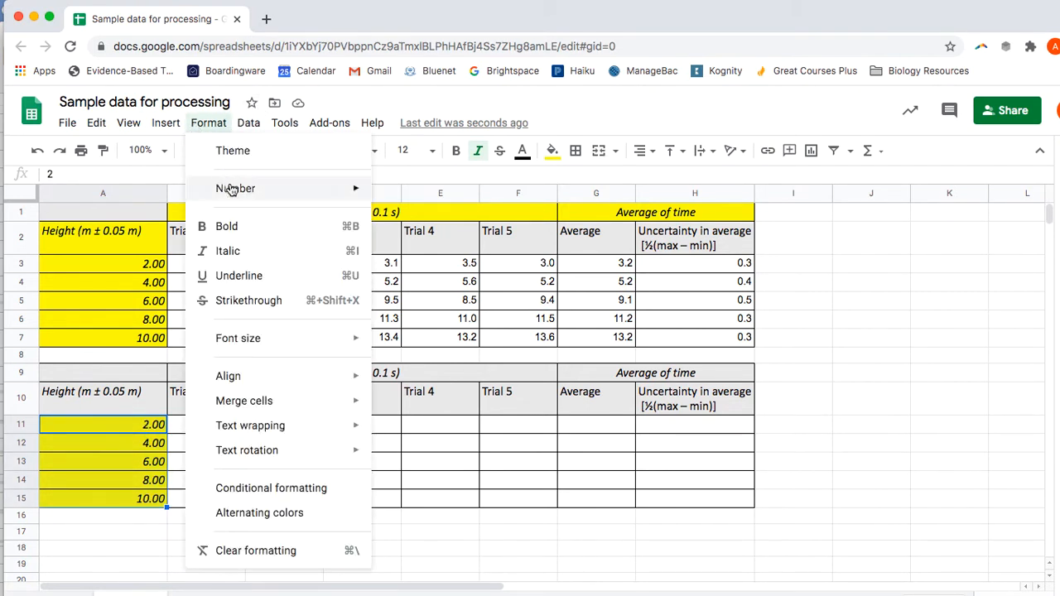
pyautogui.moveTo(234, 188)
pyautogui.click(438, 568)
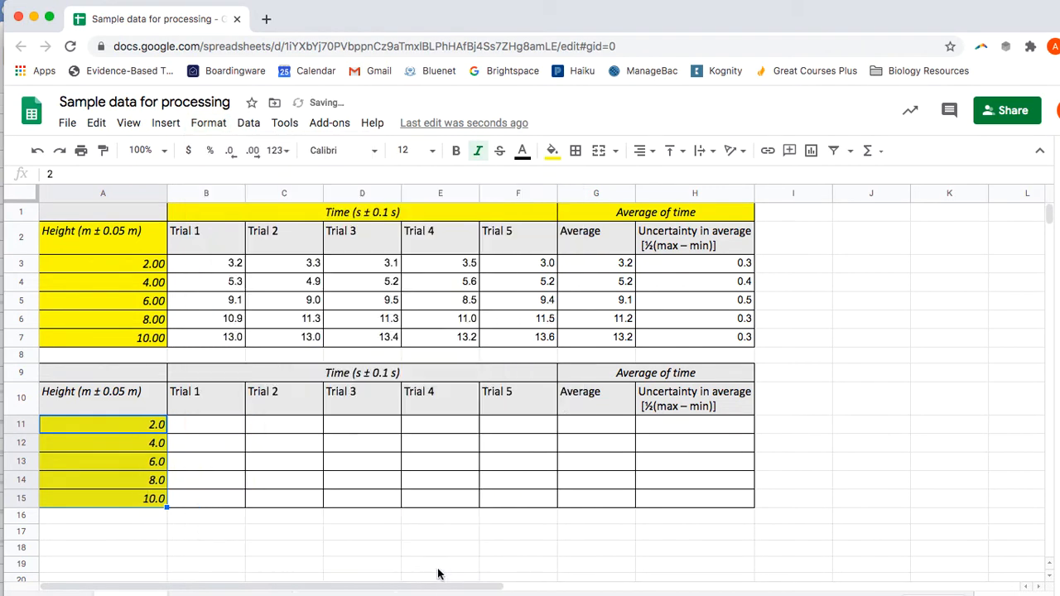
# Apply the custom number format #,##0.00 to the heights in A11:A15 so they have two decimal places
pyautogui.click(135, 444)
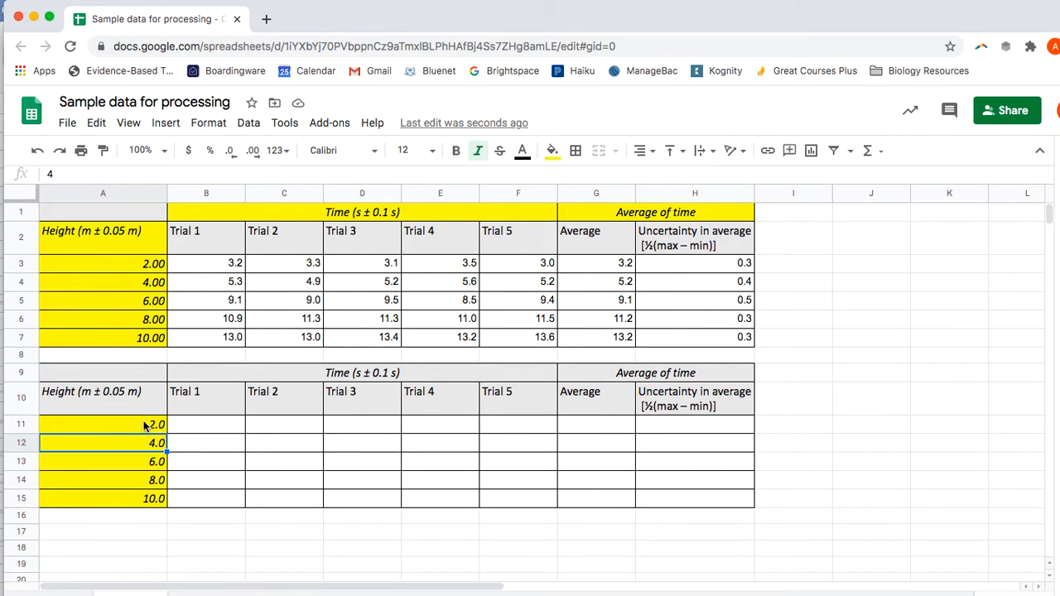
pyautogui.click(143, 430)
pyautogui.moveTo(144, 431); pyautogui.dragTo(148, 505)
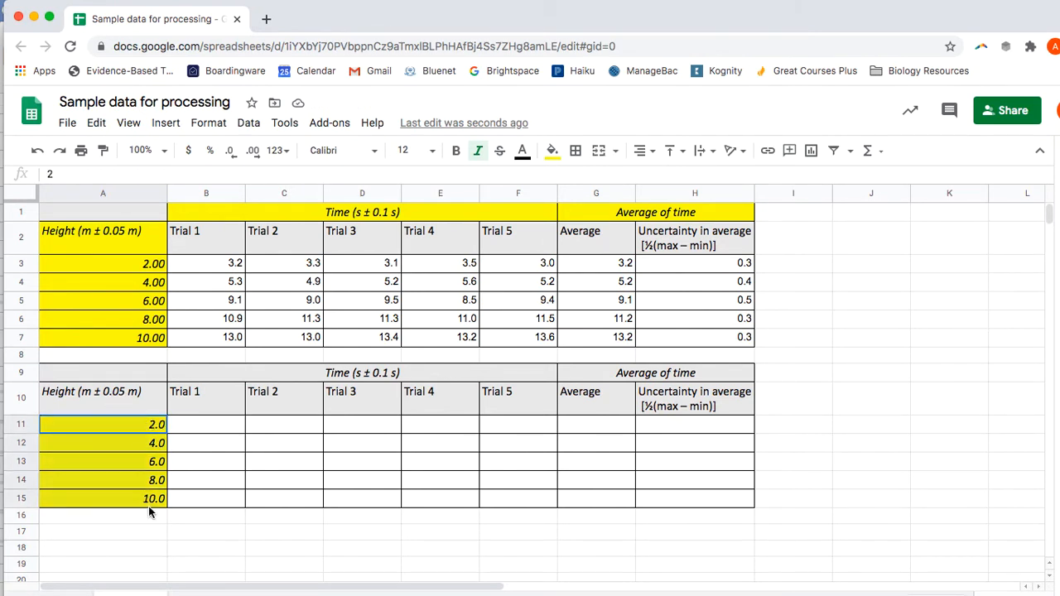
pyautogui.click(208, 123)
pyautogui.moveTo(242, 192)
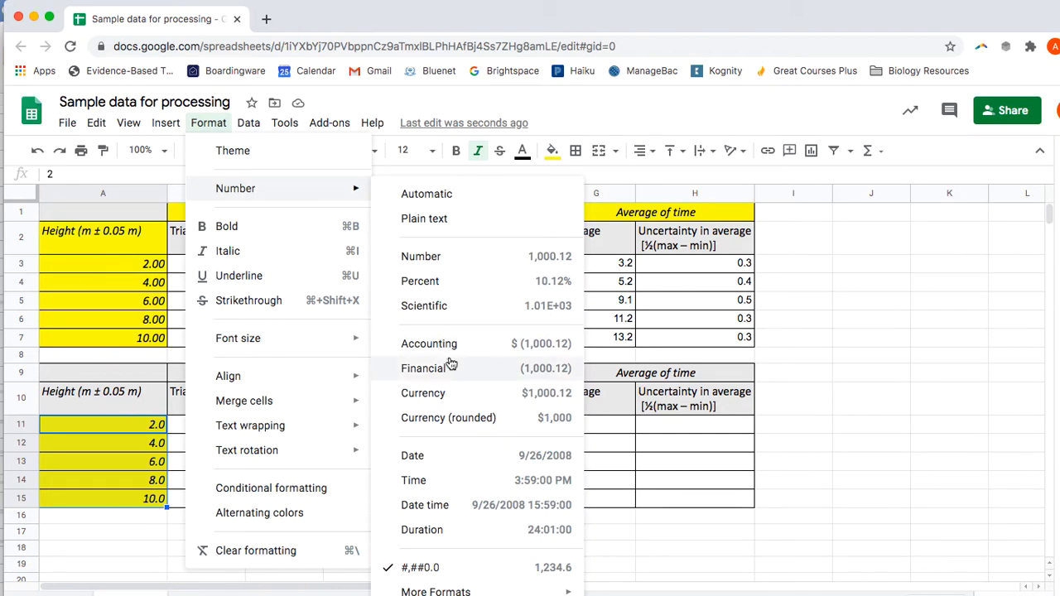
pyautogui.moveTo(451, 590)
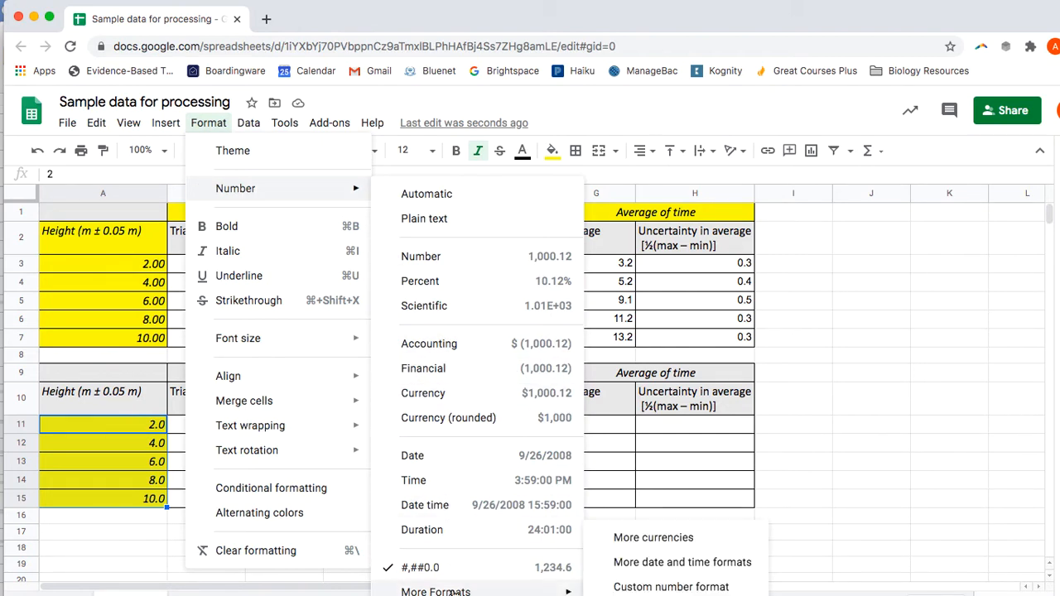
pyautogui.click(653, 588)
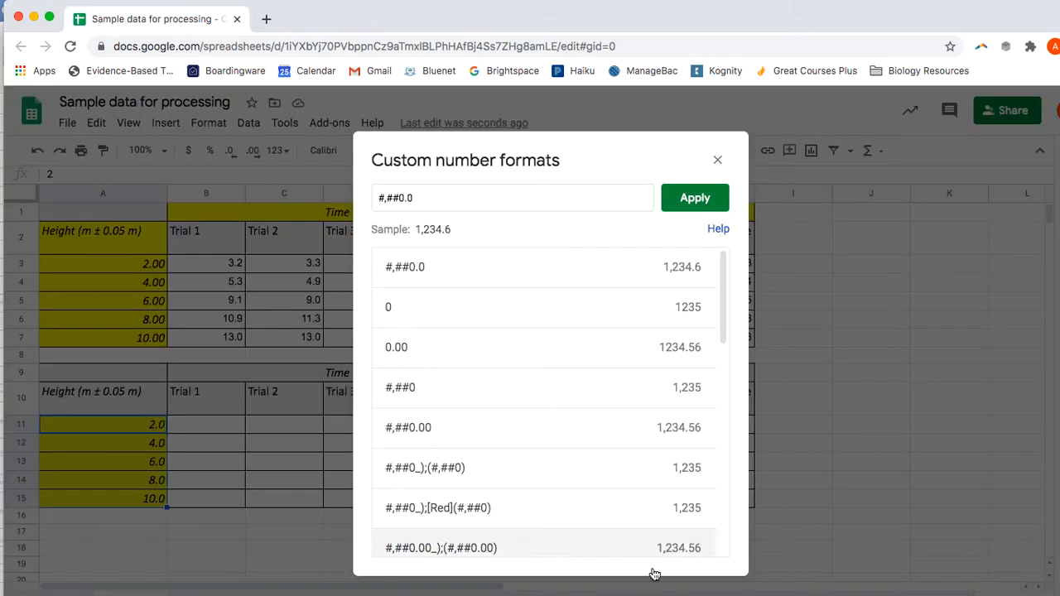
pyautogui.click(681, 436)
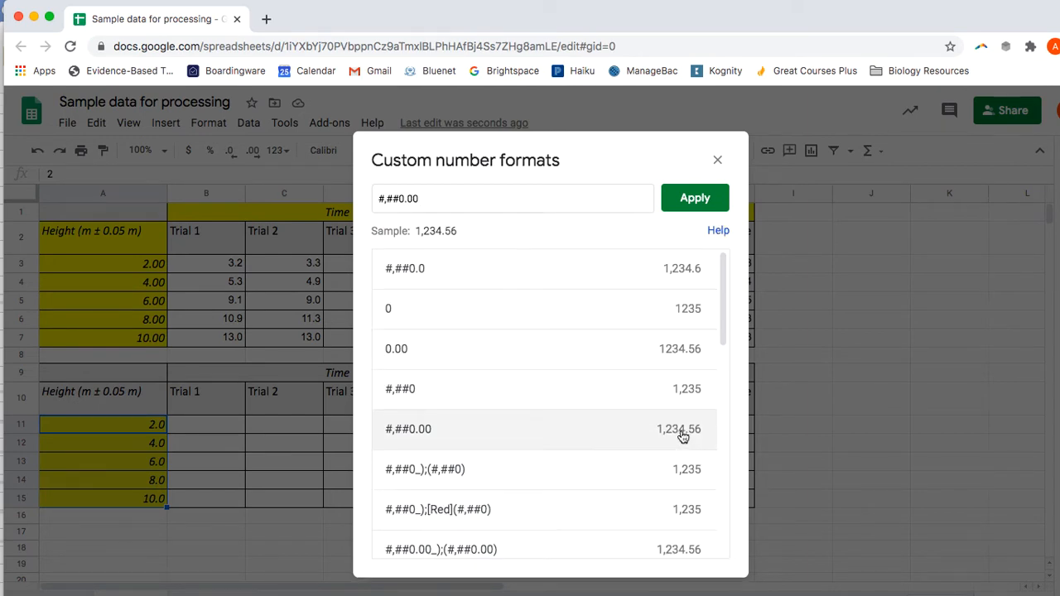
pyautogui.click(695, 197)
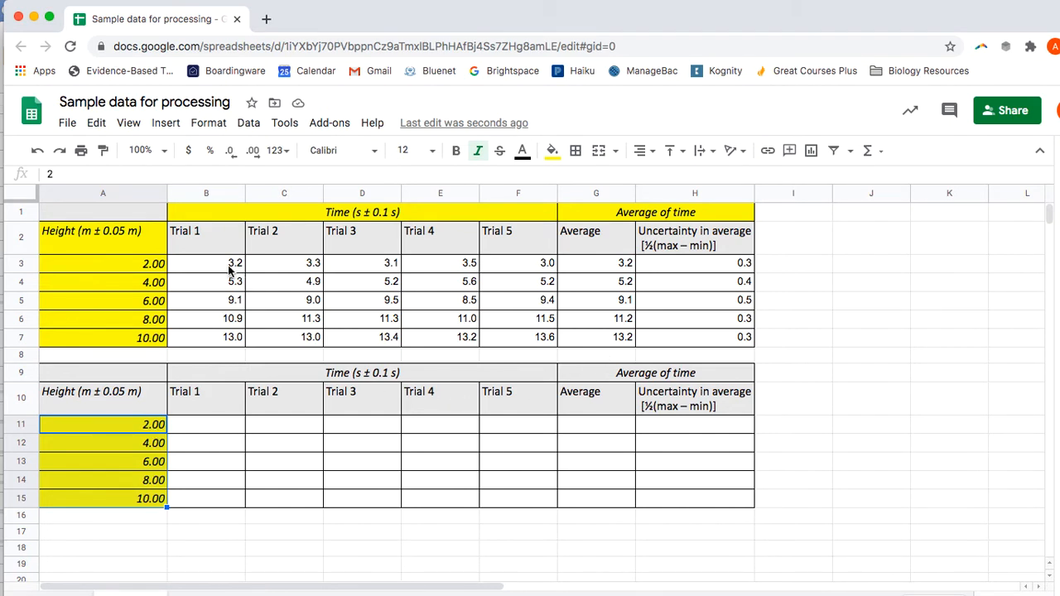
# Copy the trial times from B3:F7 into the new table's trial columns, starting at B11
pyautogui.moveTo(219, 263); pyautogui.dragTo(530, 348)
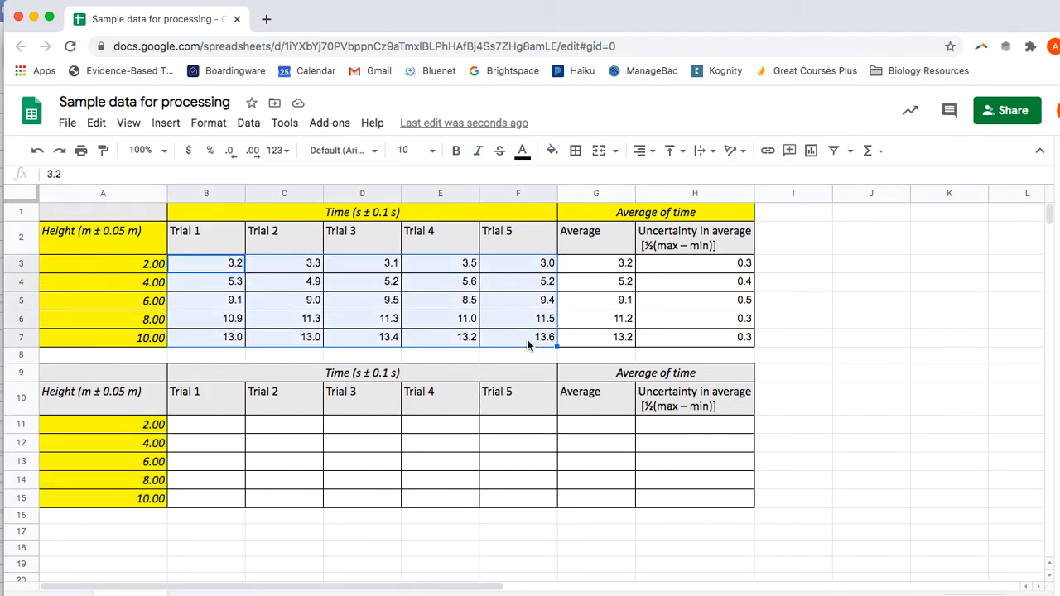
pyautogui.press('super+c')
pyautogui.click(222, 426)
pyautogui.press('super+v')
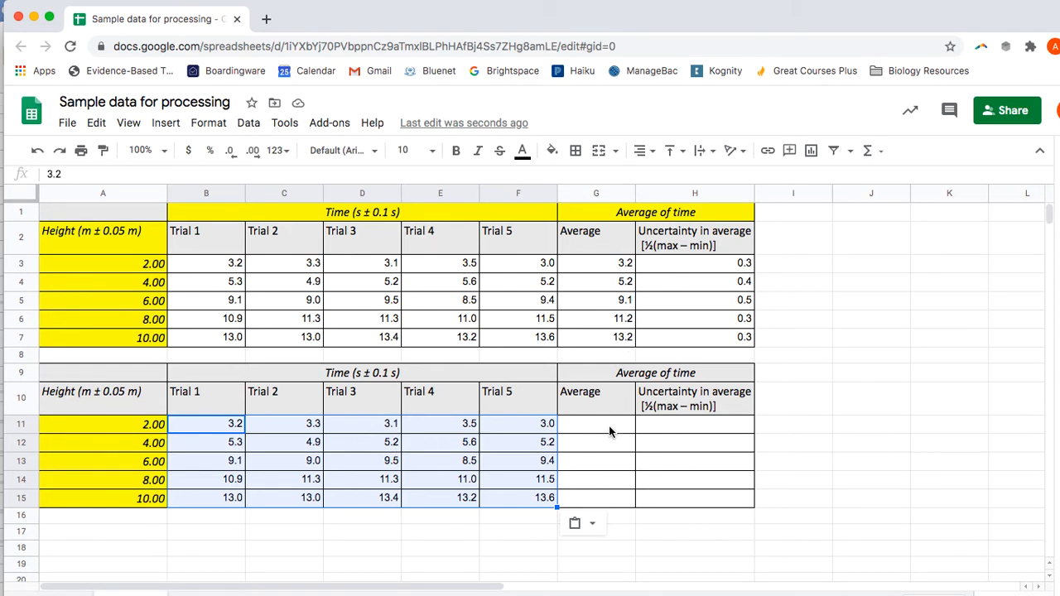
# Enter the formula =average(B11:F11) in G11 to average the five trials at the 2.00 m height
pyautogui.click(608, 425)
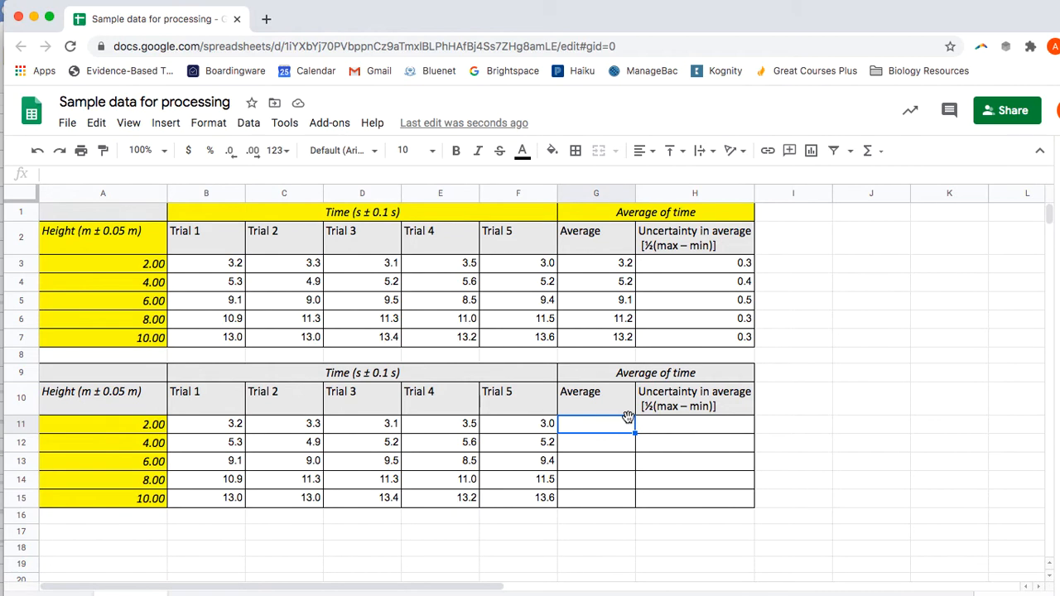
pyautogui.write('=average(')
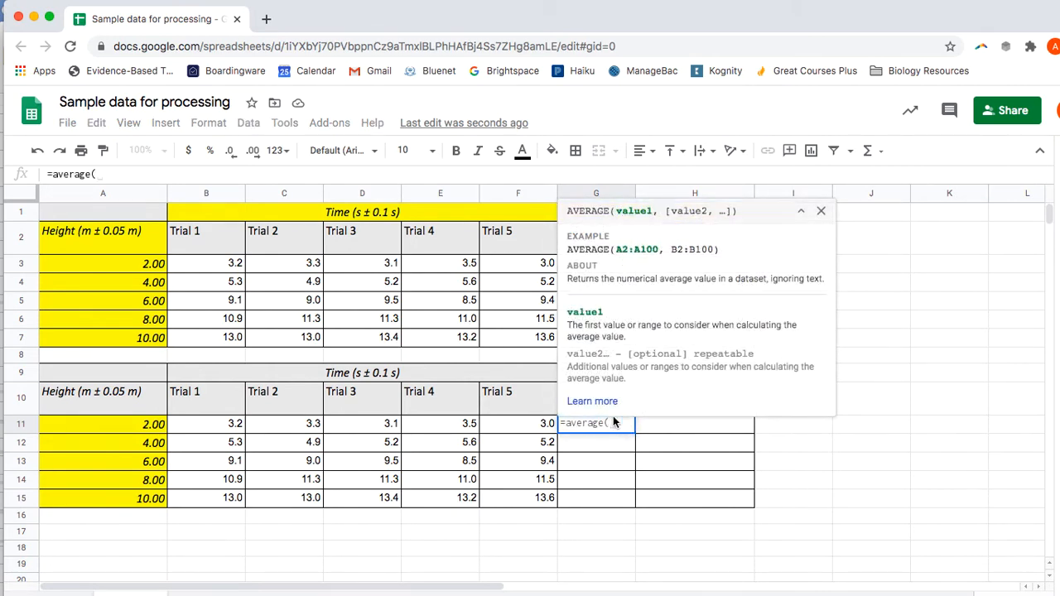
pyautogui.moveTo(227, 426); pyautogui.dragTo(513, 427)
pyautogui.write(')')
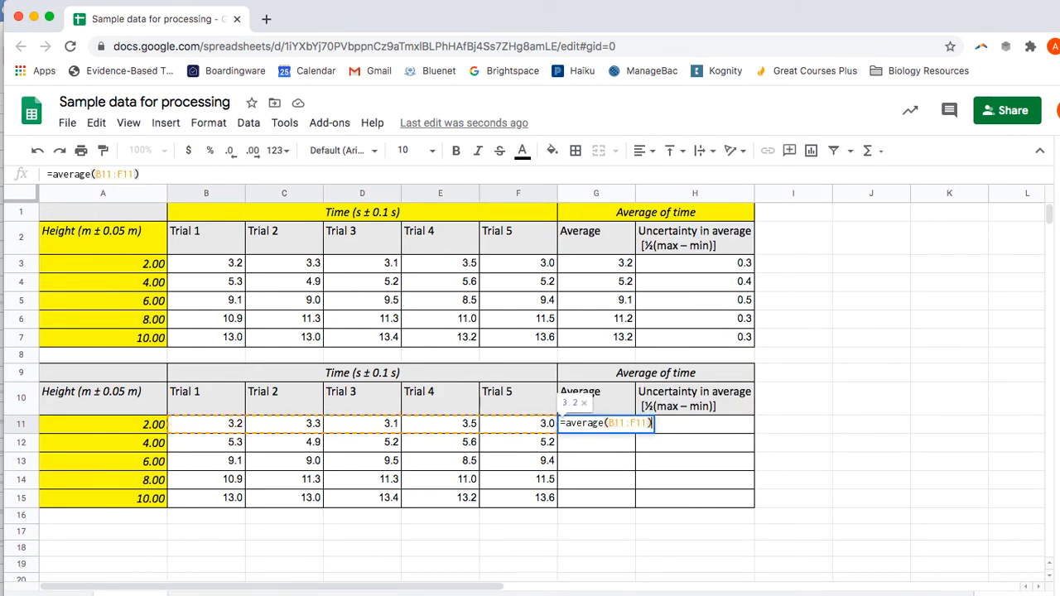
pyautogui.press('Return')
# Check the cell range used by the average formula in G11 and leave that cell selected
pyautogui.doubleClick(625, 423)
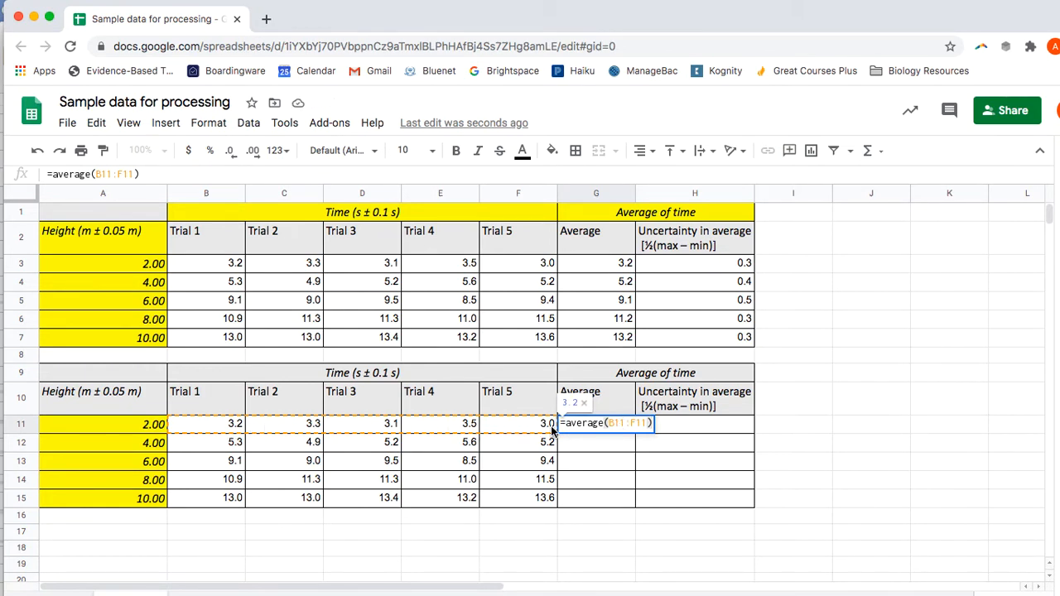
pyautogui.press('Return')
pyautogui.click(609, 415)
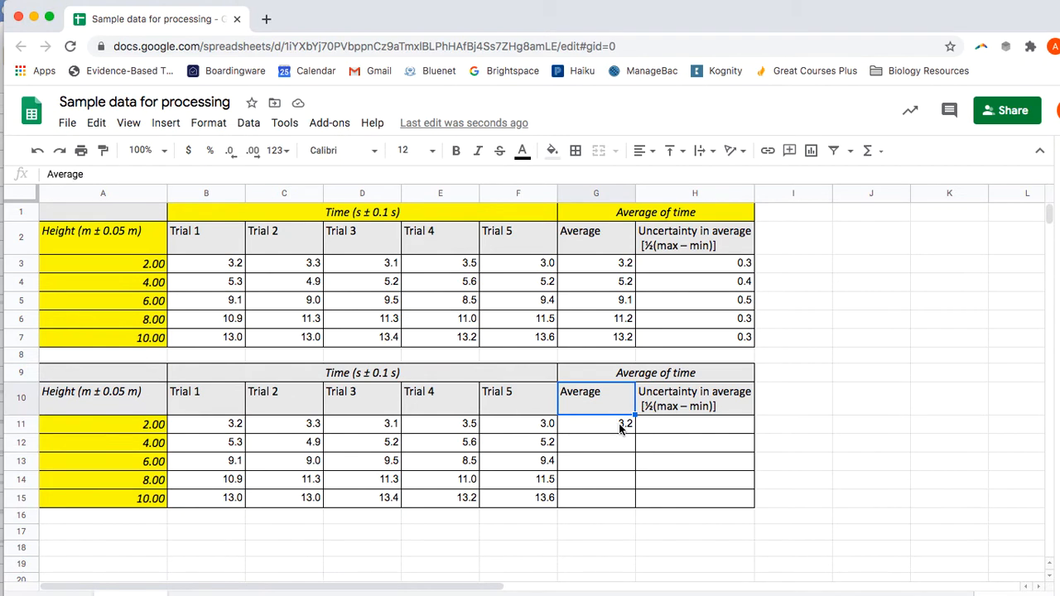
pyautogui.click(619, 425)
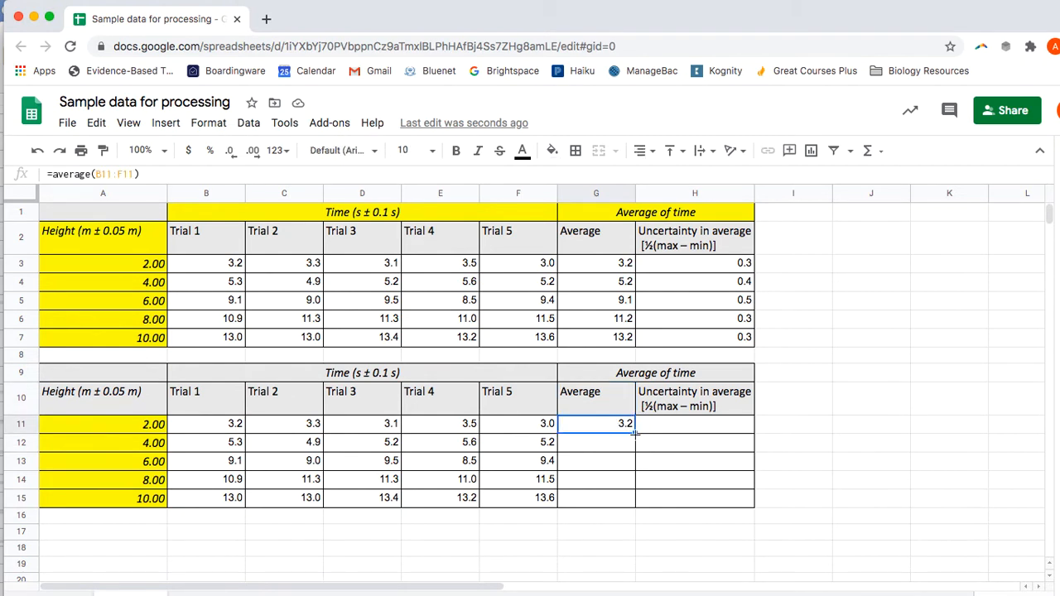
# Fill the average formula from G11 down through G15 so every height has an average time
pyautogui.moveTo(634, 431); pyautogui.dragTo(626, 508)
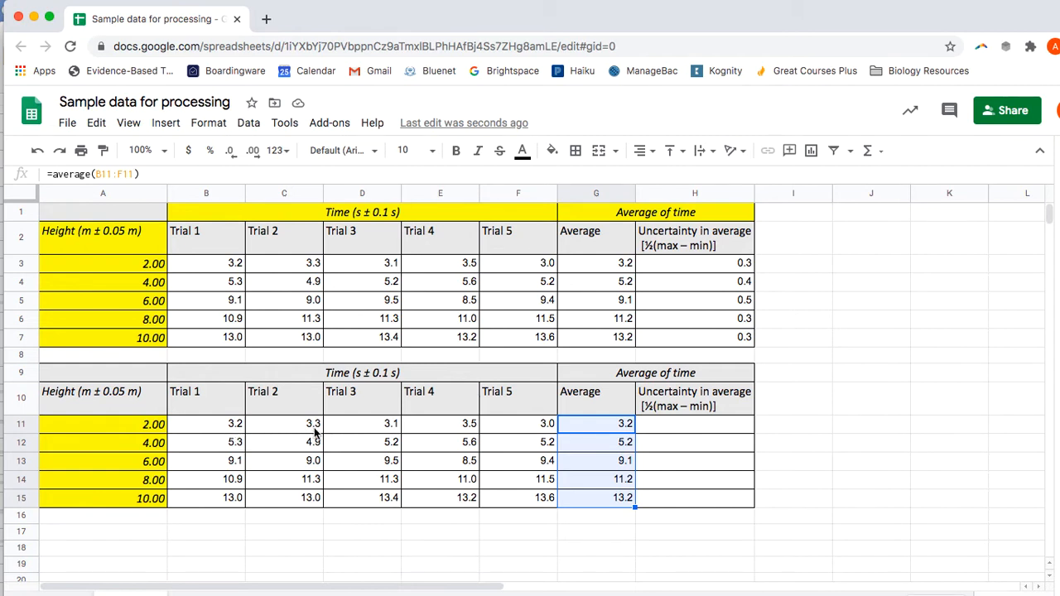
pyautogui.click(461, 426)
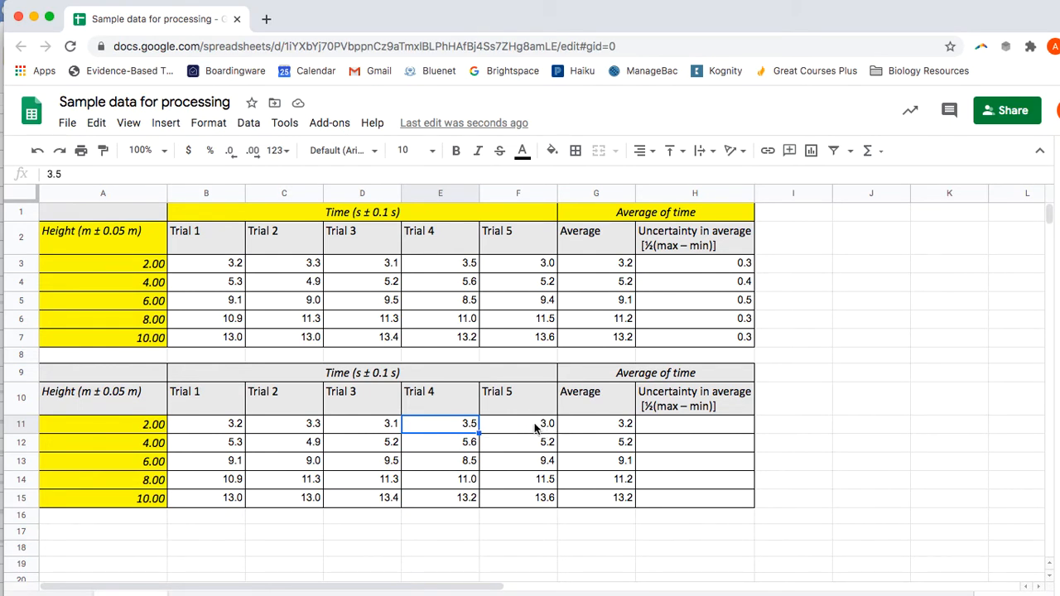
# Enter the formula =0.5*(max(B11:F11)-min(B11:F11)) in H11 to calculate the uncertainty in the average
pyautogui.click(677, 426)
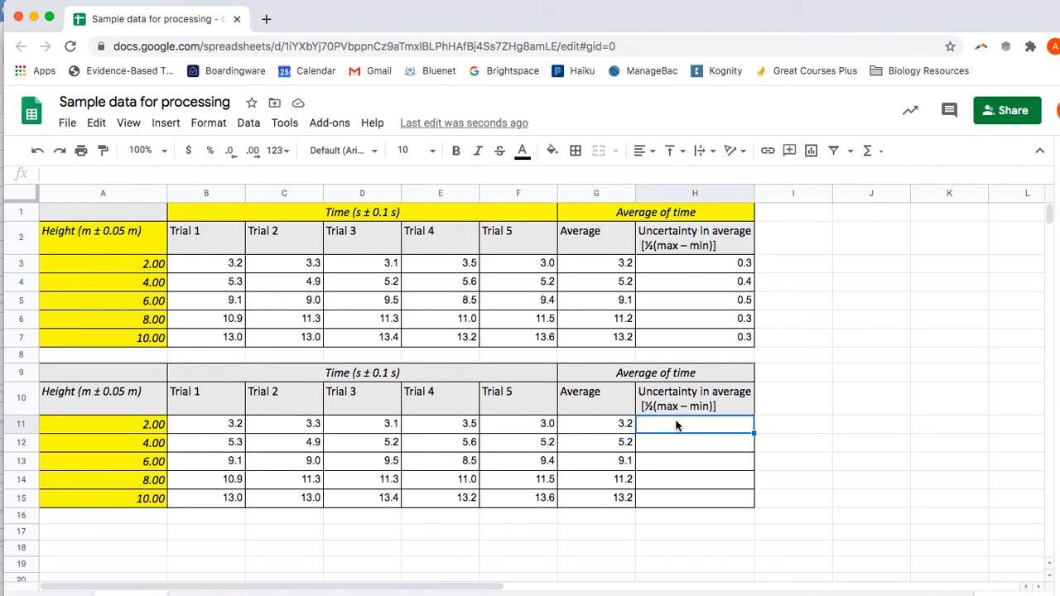
pyautogui.write('=')
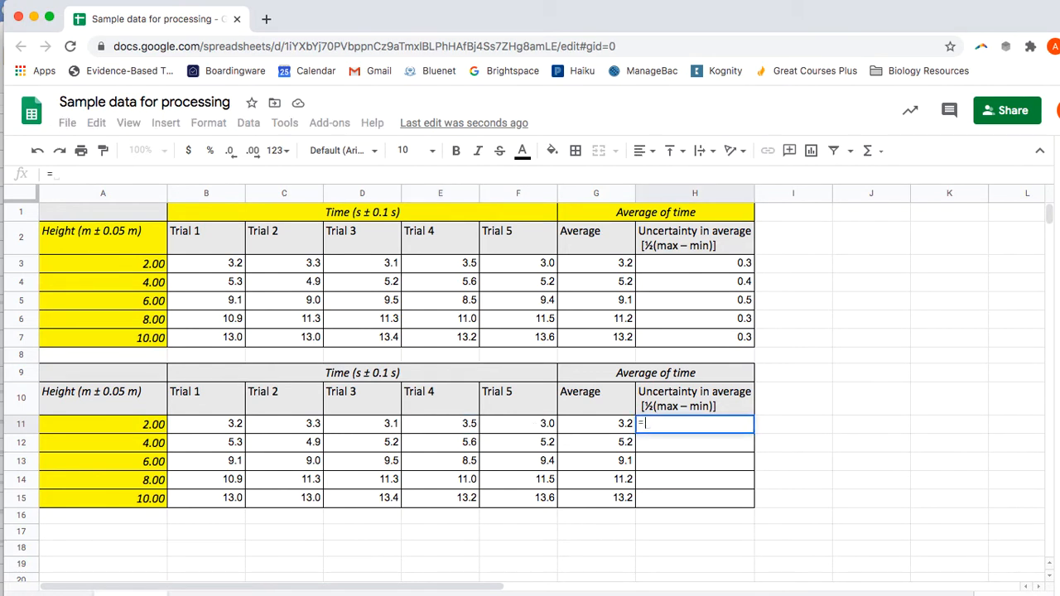
pyautogui.press('BackSpace')
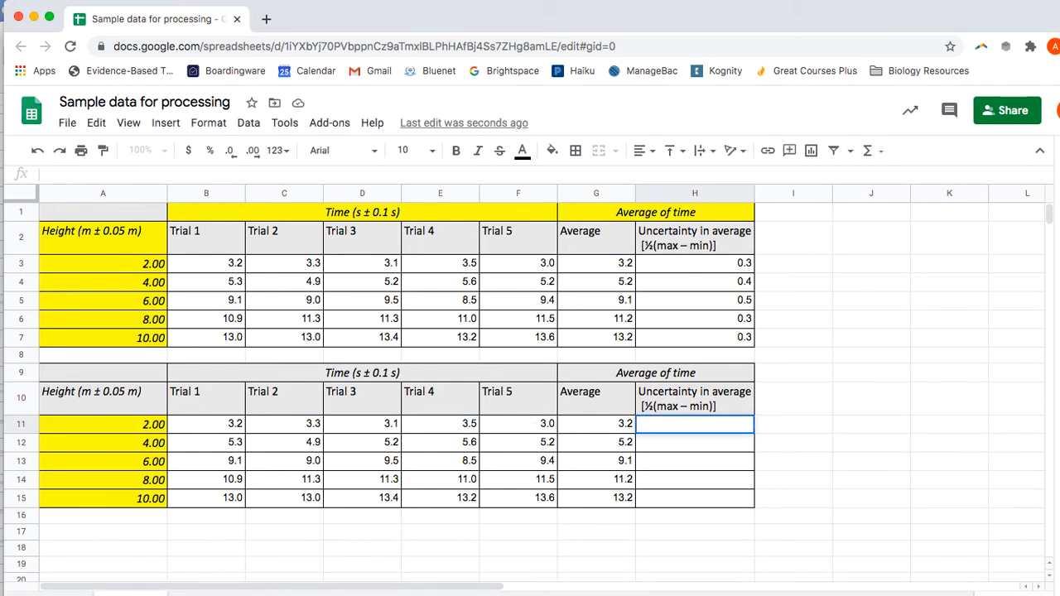
pyautogui.write('=0.5')
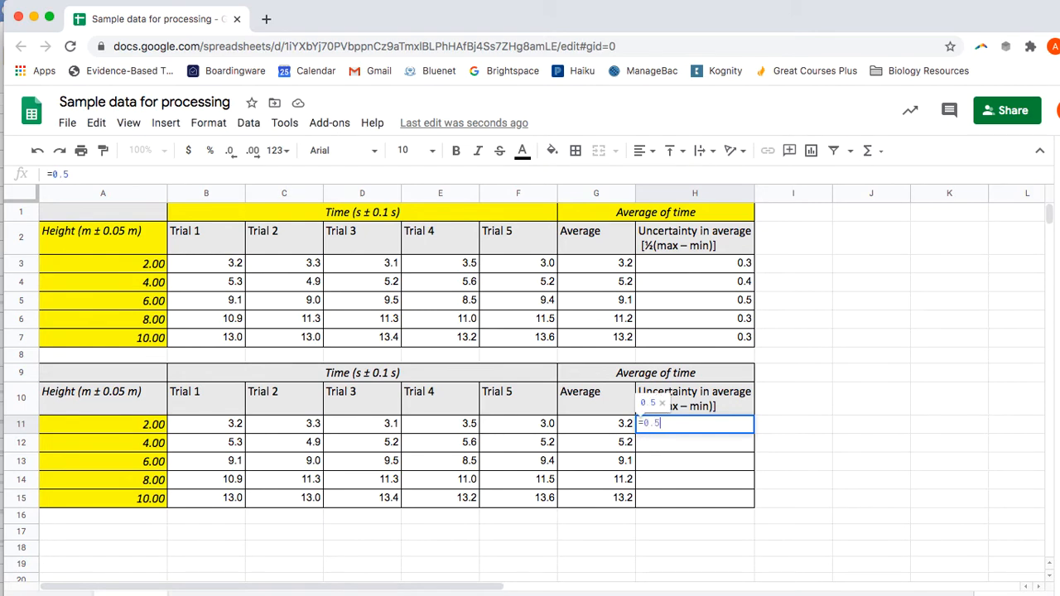
pyautogui.write('*(max(')
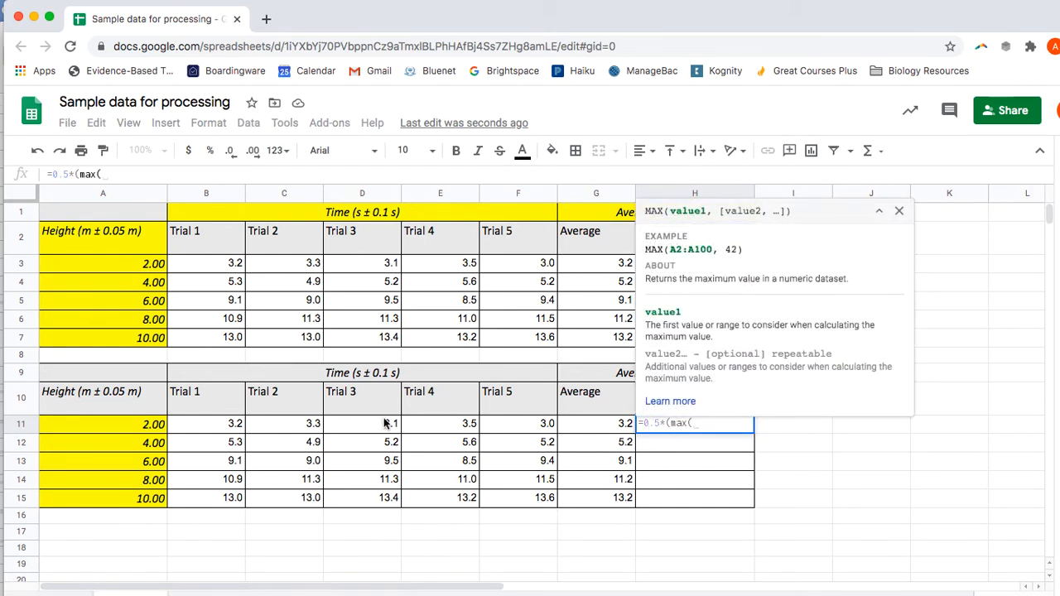
pyautogui.moveTo(236, 426); pyautogui.dragTo(510, 427)
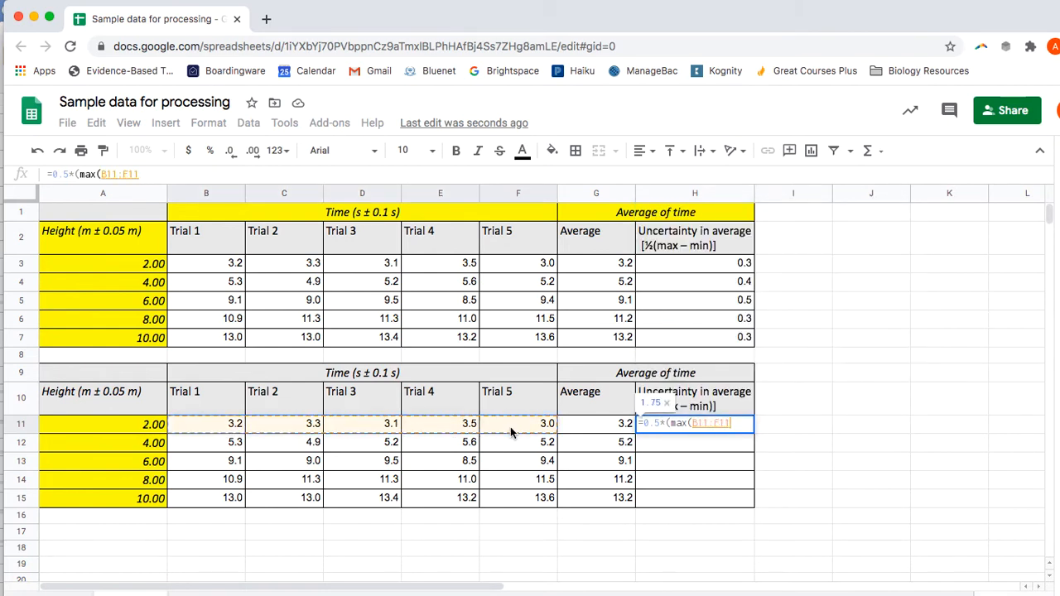
pyautogui.write(')')
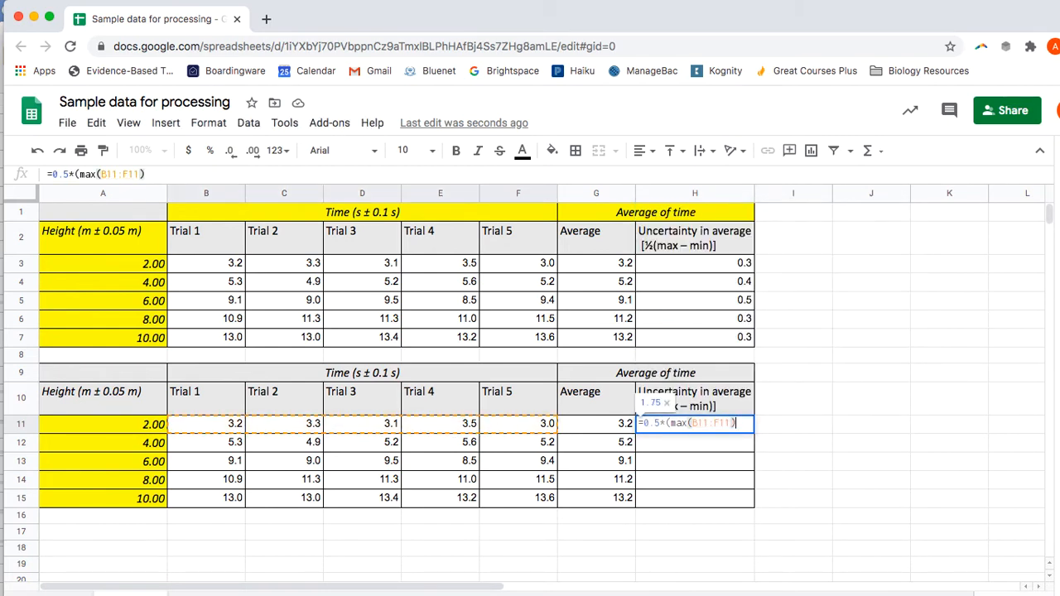
pyautogui.write('-')
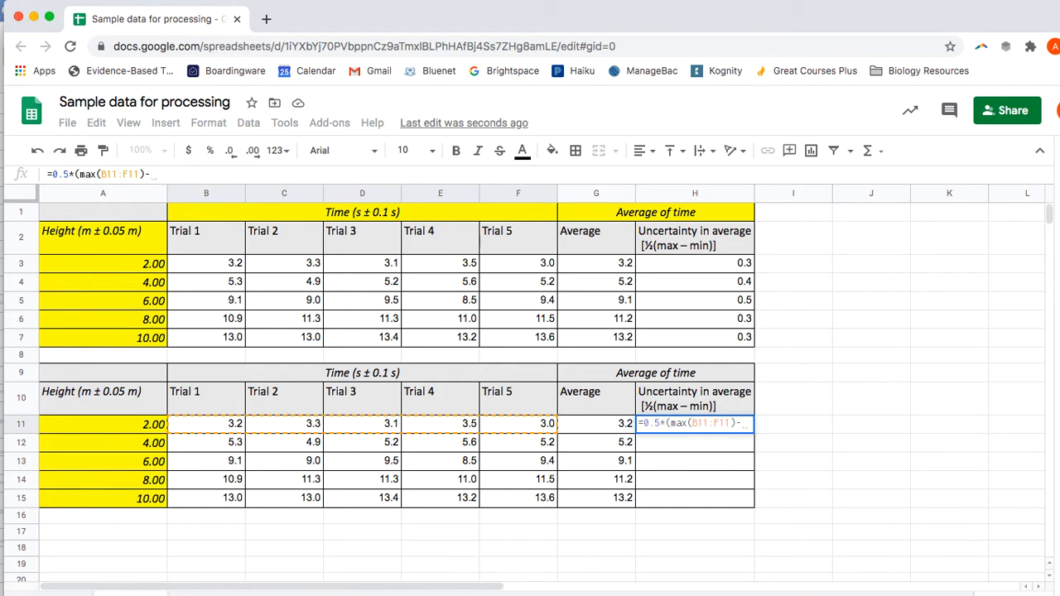
pyautogui.write('min(')
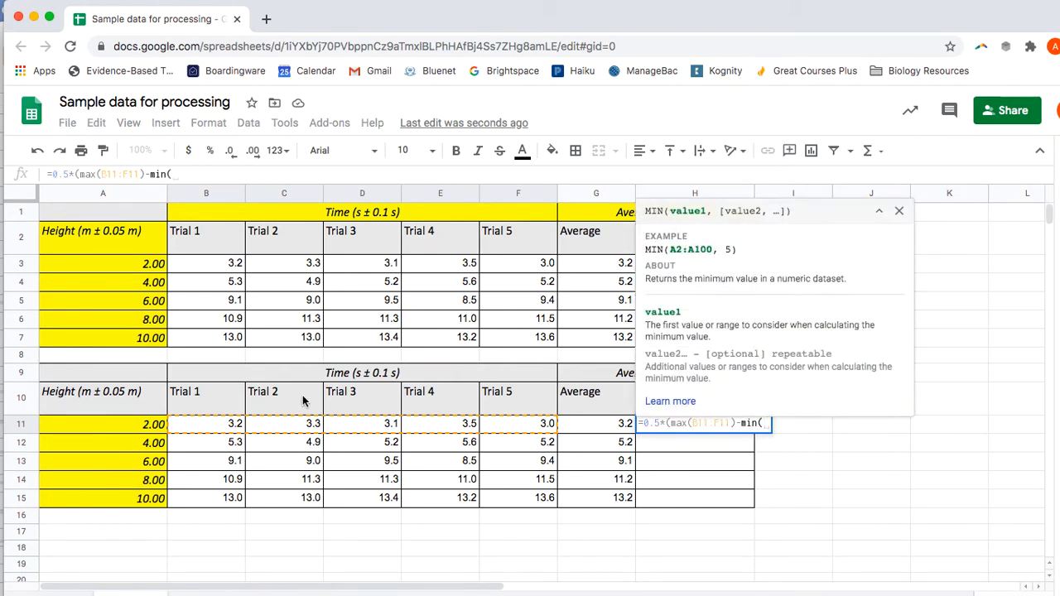
pyautogui.moveTo(208, 424); pyautogui.dragTo(513, 434)
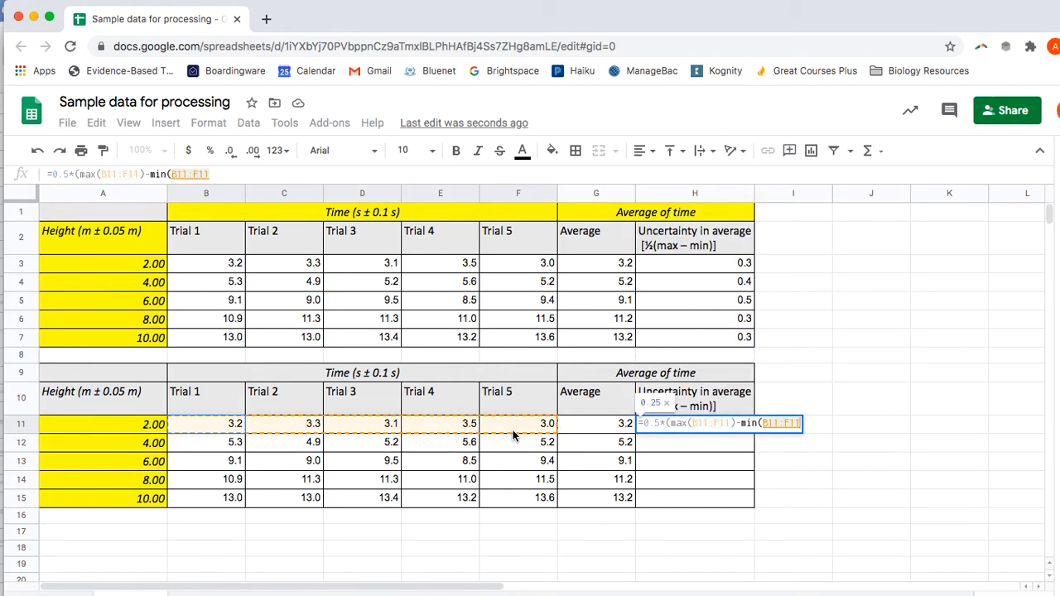
pyautogui.write(')')
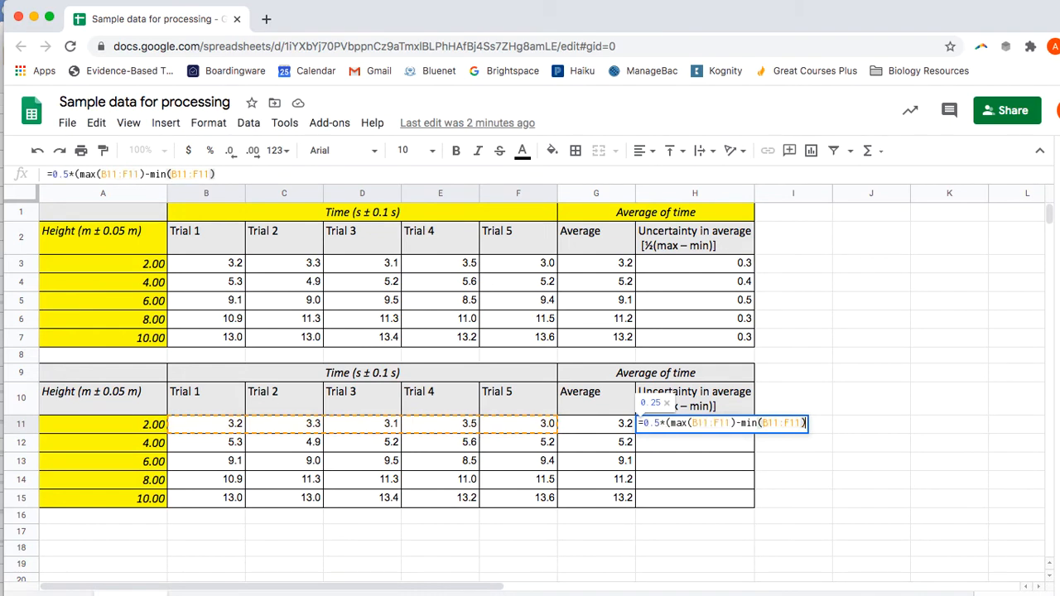
pyautogui.write(')')
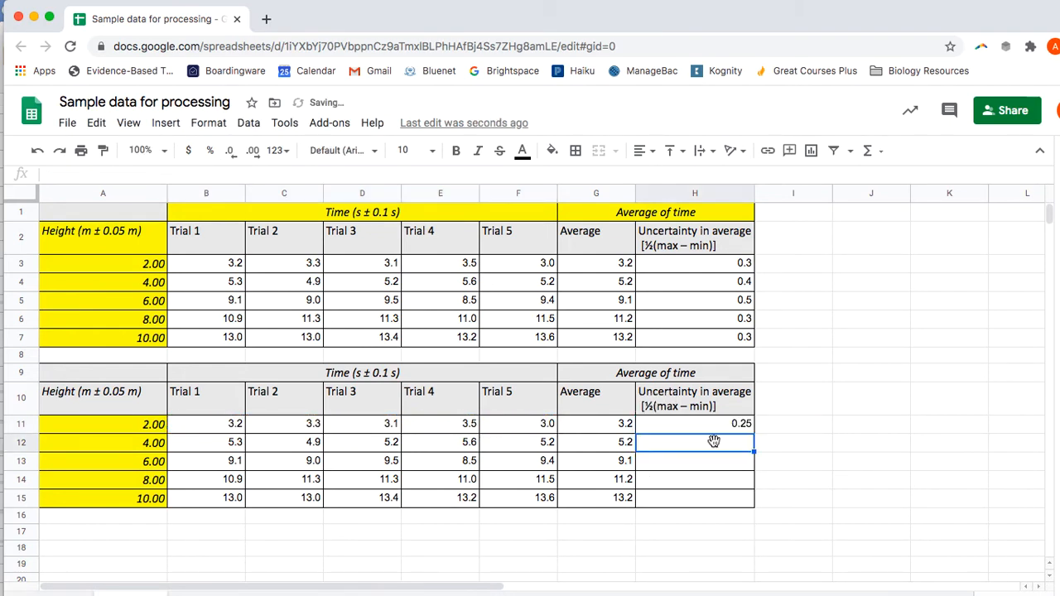
# Fill the uncertainty formula from H11 down to H15 and apply the number format #,##0.0 to those cells
pyautogui.click(715, 425)
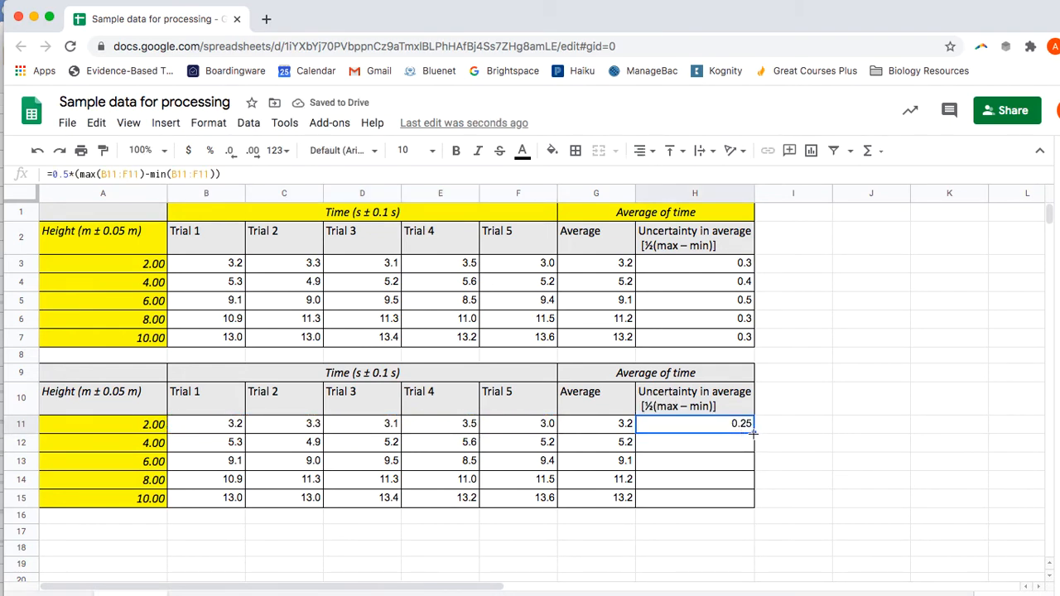
pyautogui.moveTo(753, 431); pyautogui.dragTo(746, 510)
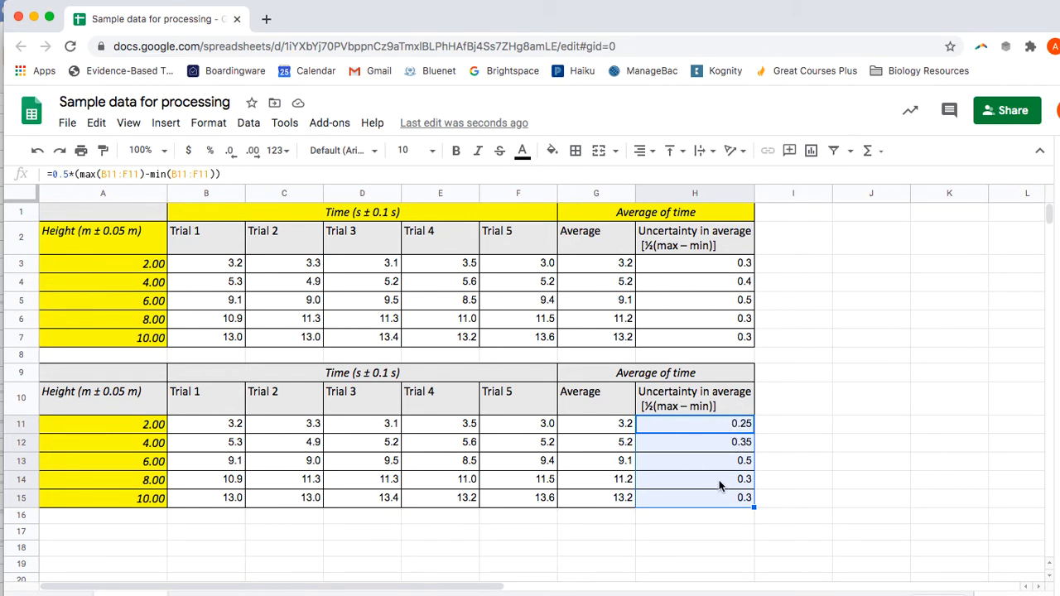
pyautogui.click(208, 124)
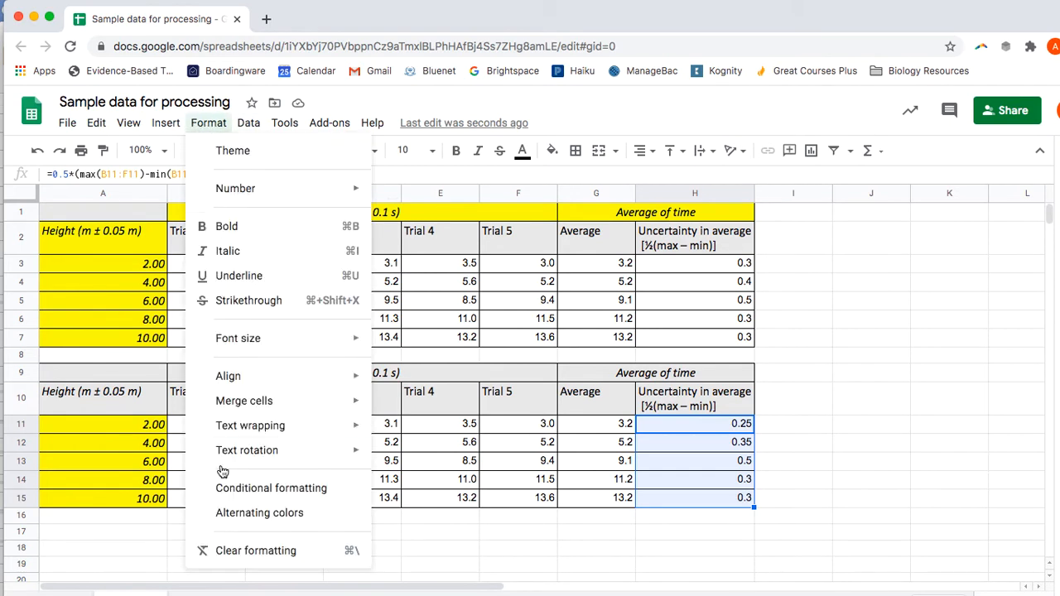
pyautogui.moveTo(244, 188)
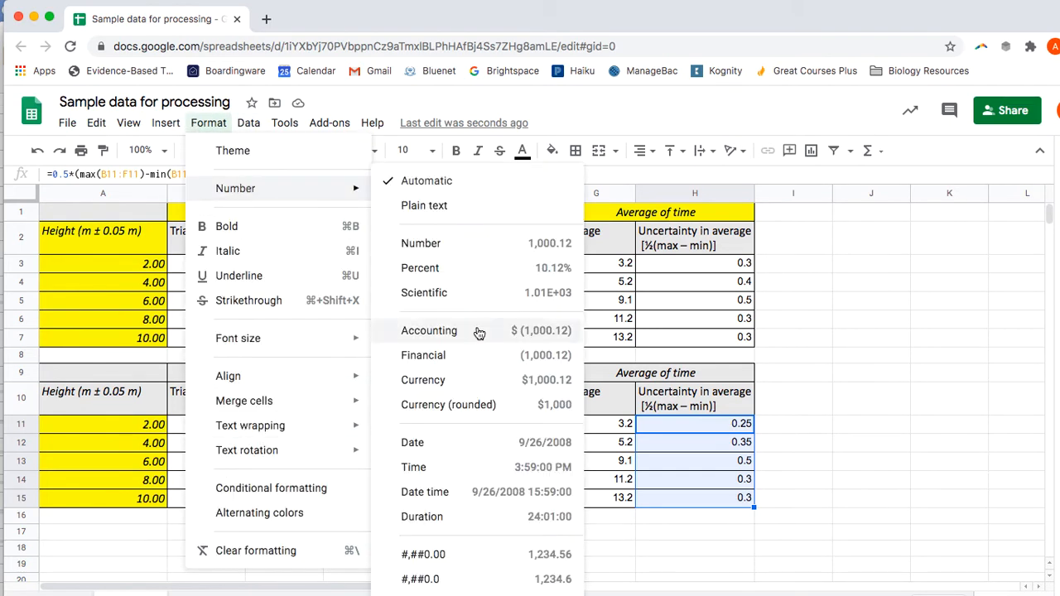
pyautogui.click(439, 579)
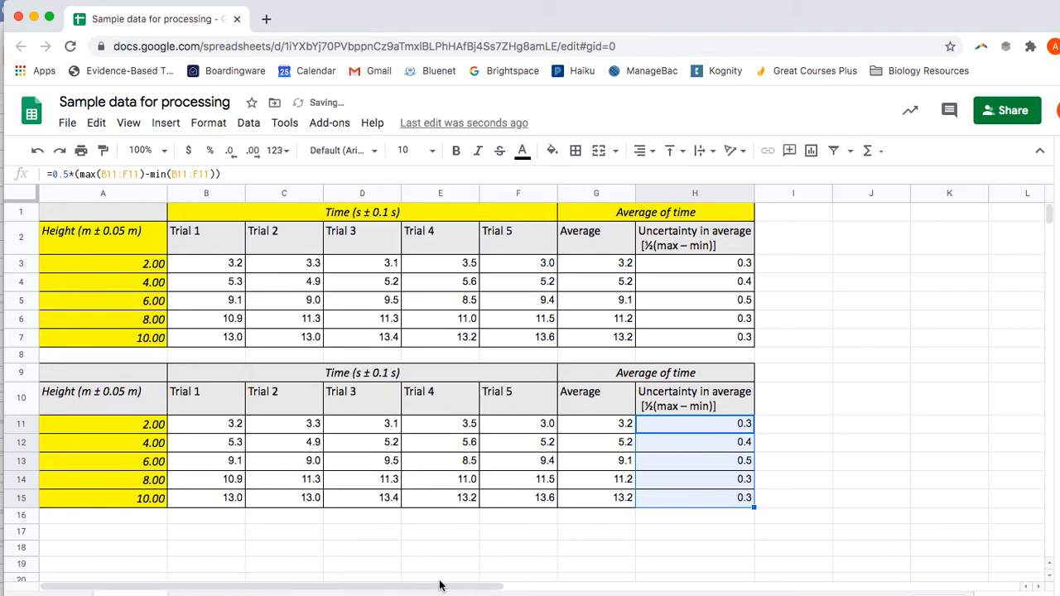
pyautogui.click(429, 564)
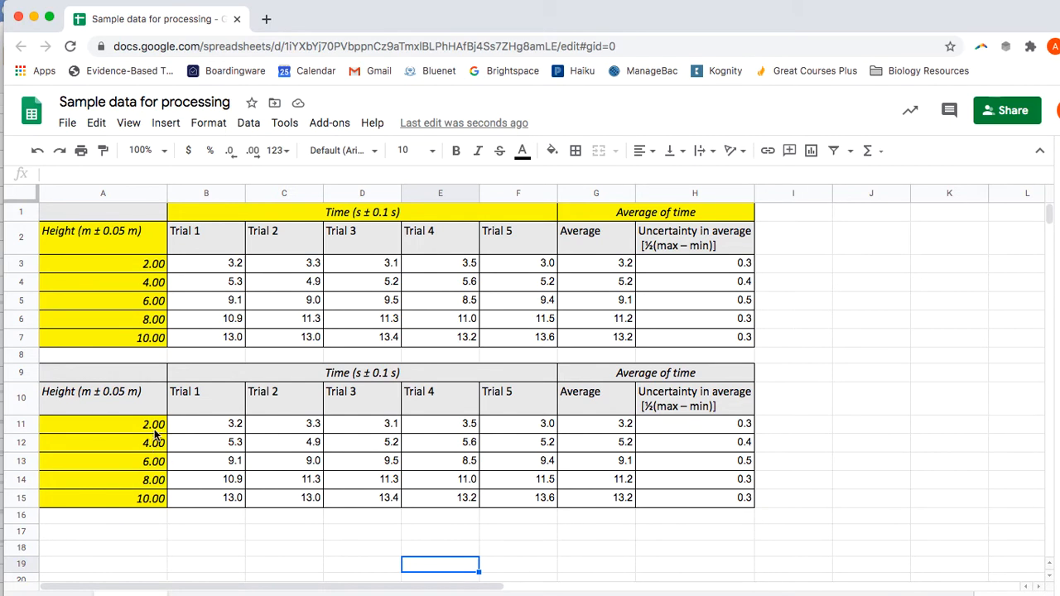
# Copy the heights in A11:A15 and paste them into the X column of the Logger Pro data set, starting at row 1
pyautogui.moveTo(156, 432); pyautogui.dragTo(150, 497)
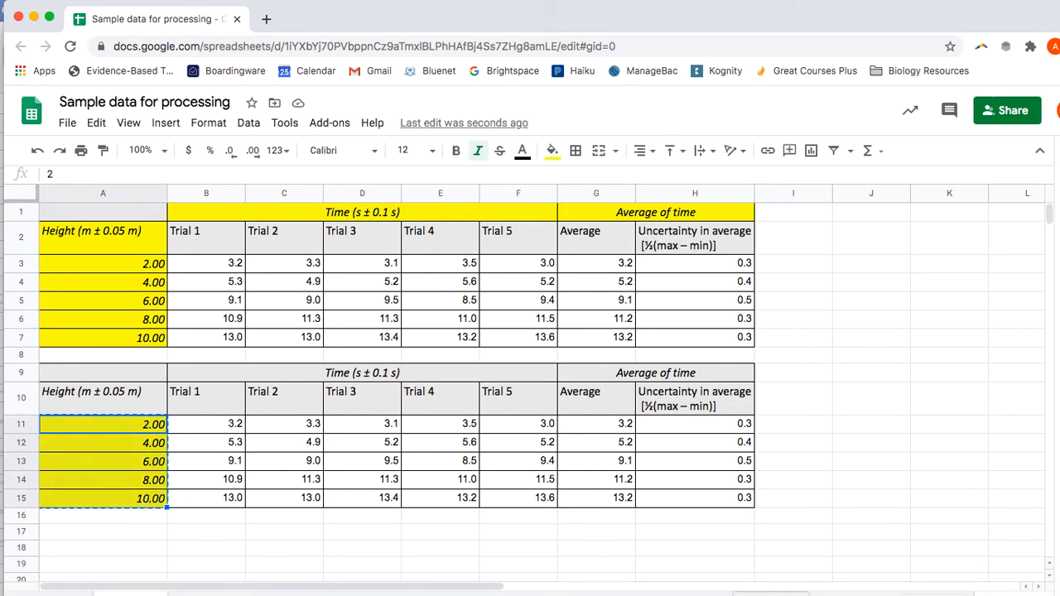
pyautogui.press('super+Tab')
pyautogui.click(51, 119)
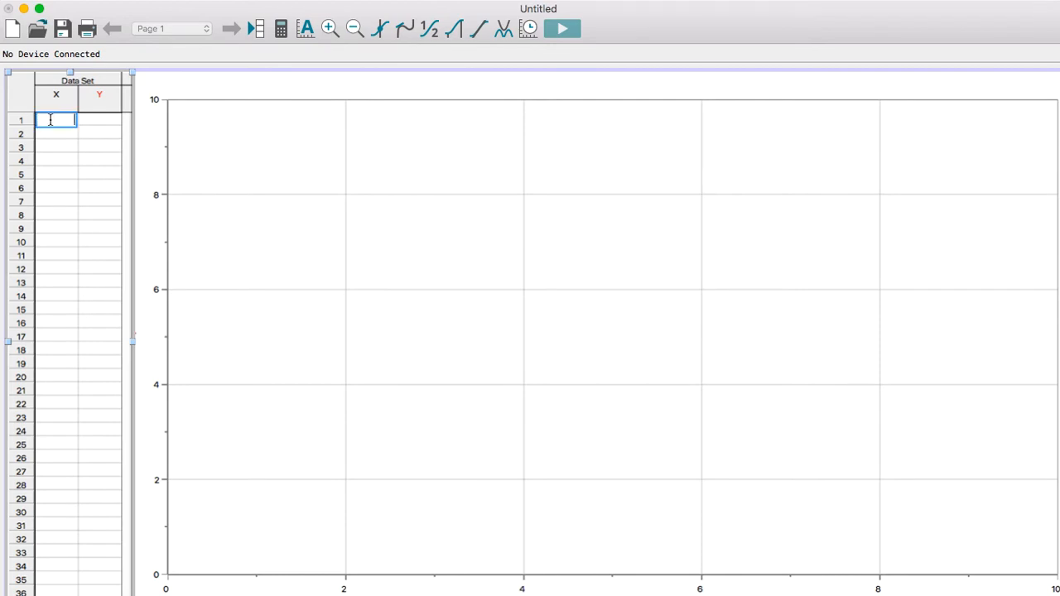
pyautogui.write('2 4 6 8 10')
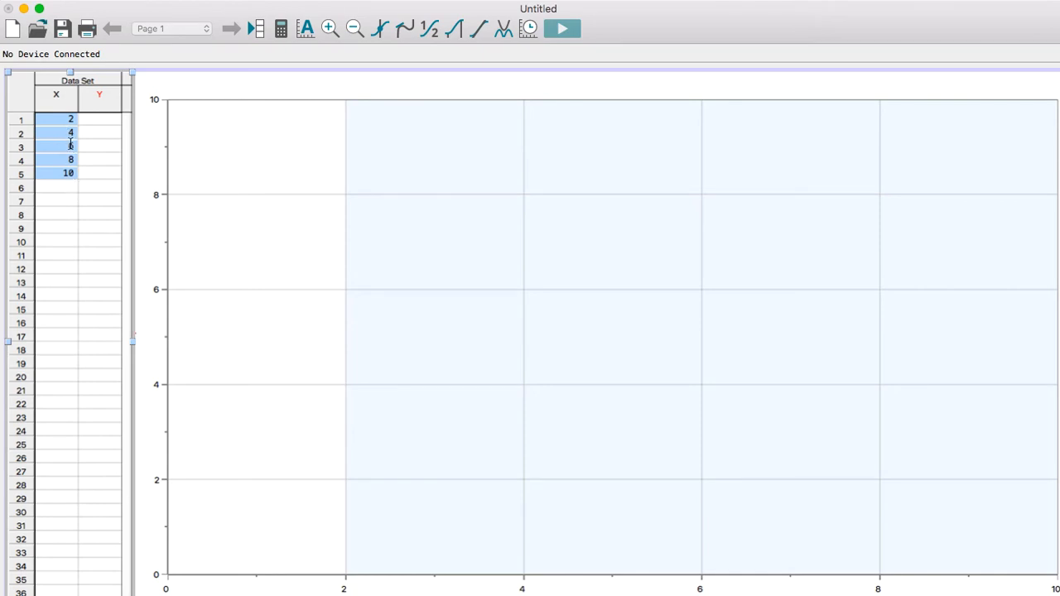
# Name the X column Height and set its units to m
pyautogui.doubleClick(56, 99)
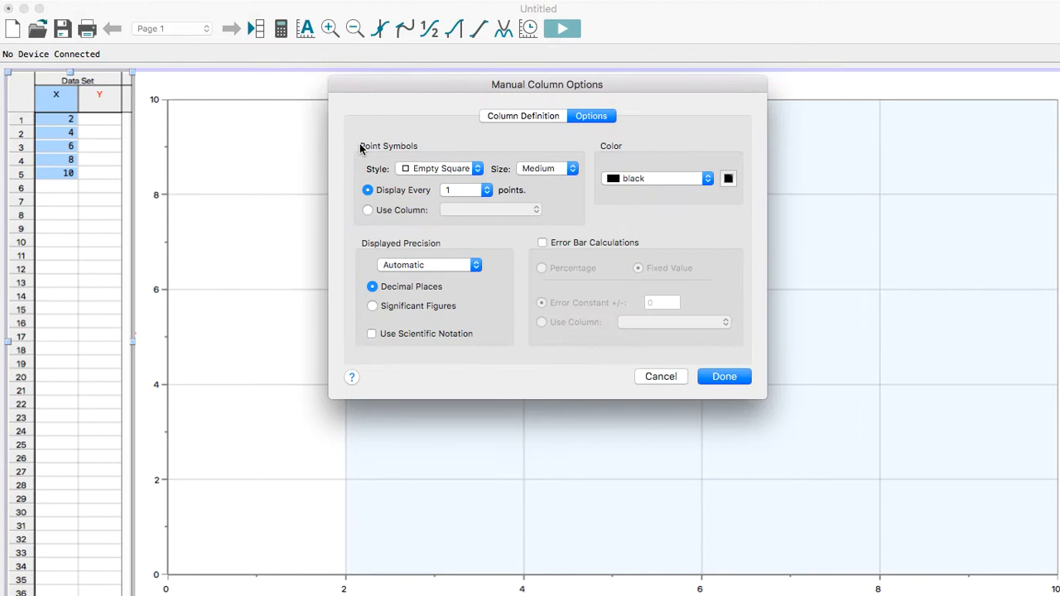
pyautogui.click(522, 117)
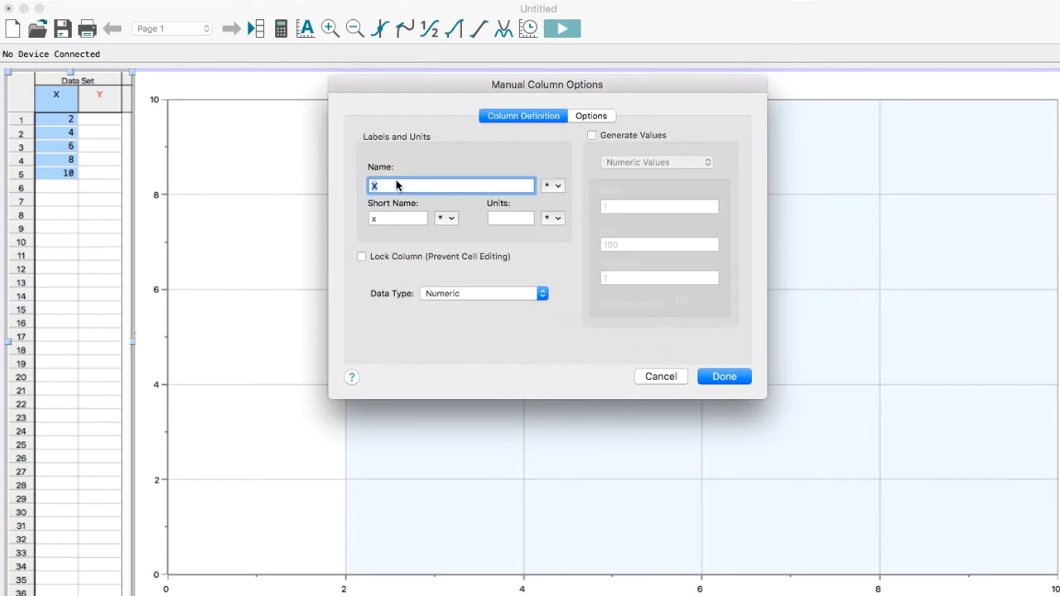
pyautogui.write('Height')
pyautogui.click(509, 218)
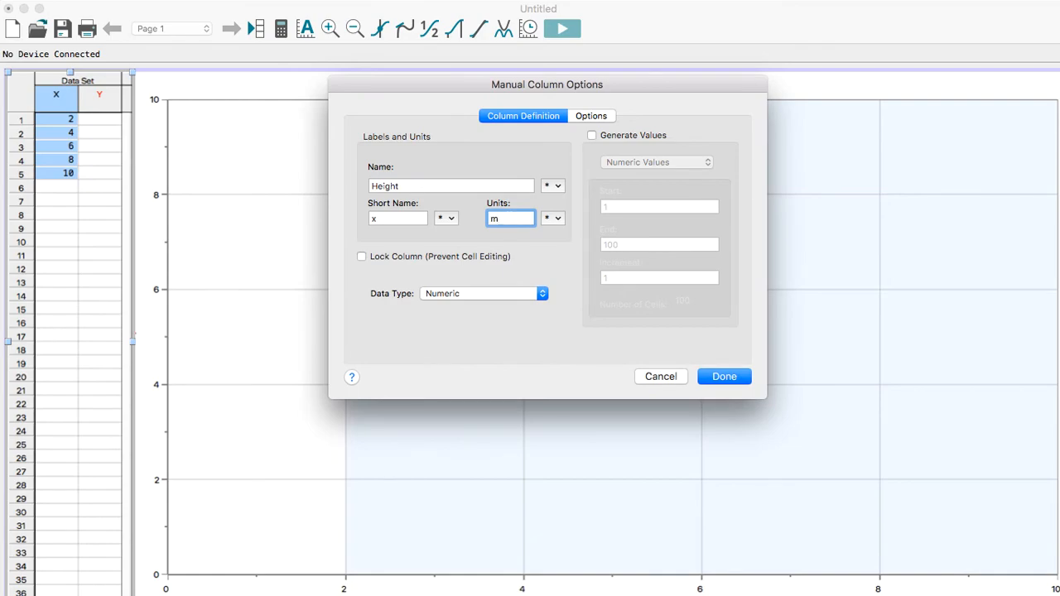
pyautogui.click(724, 374)
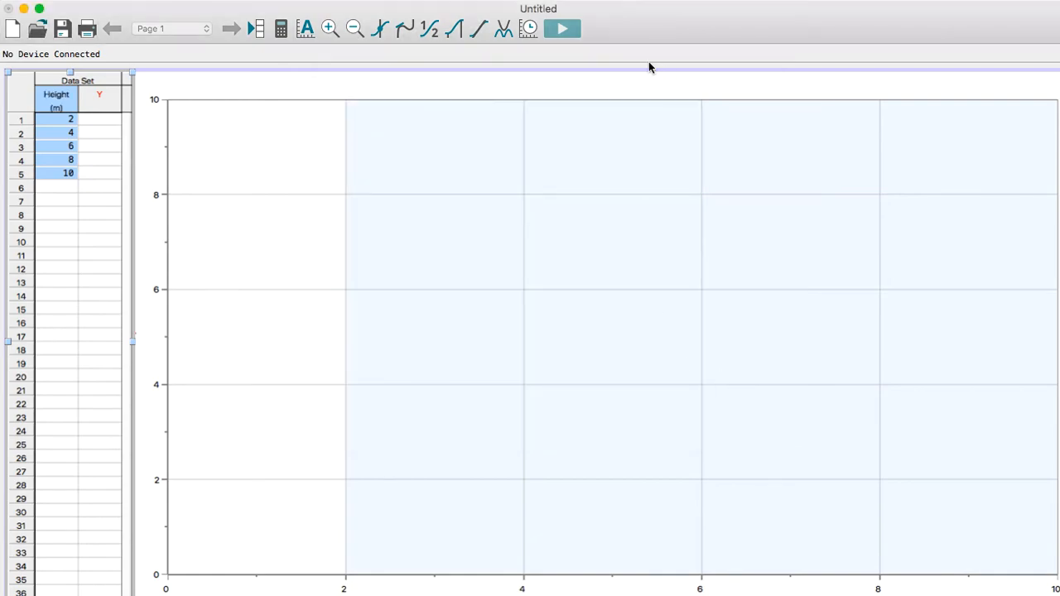
# Copy the average times in G11:G15 of the Google Sheets table into the Y column of the Logger Pro data set
pyautogui.hotkey('ctrl', 'Up')
pyautogui.click(274, 463)
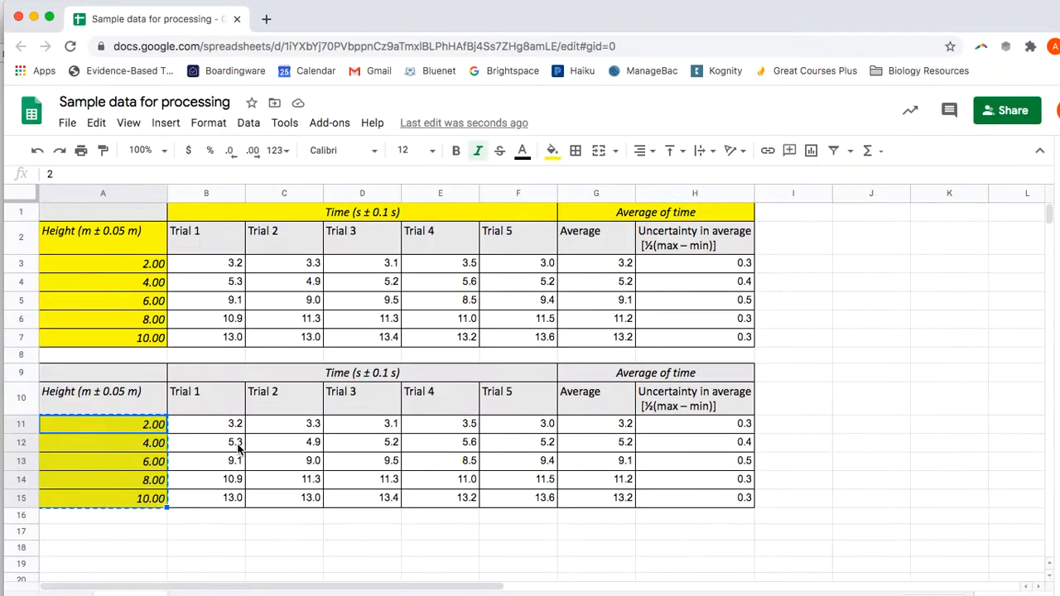
pyautogui.moveTo(609, 423); pyautogui.dragTo(617, 505)
pyautogui.press('super+c')
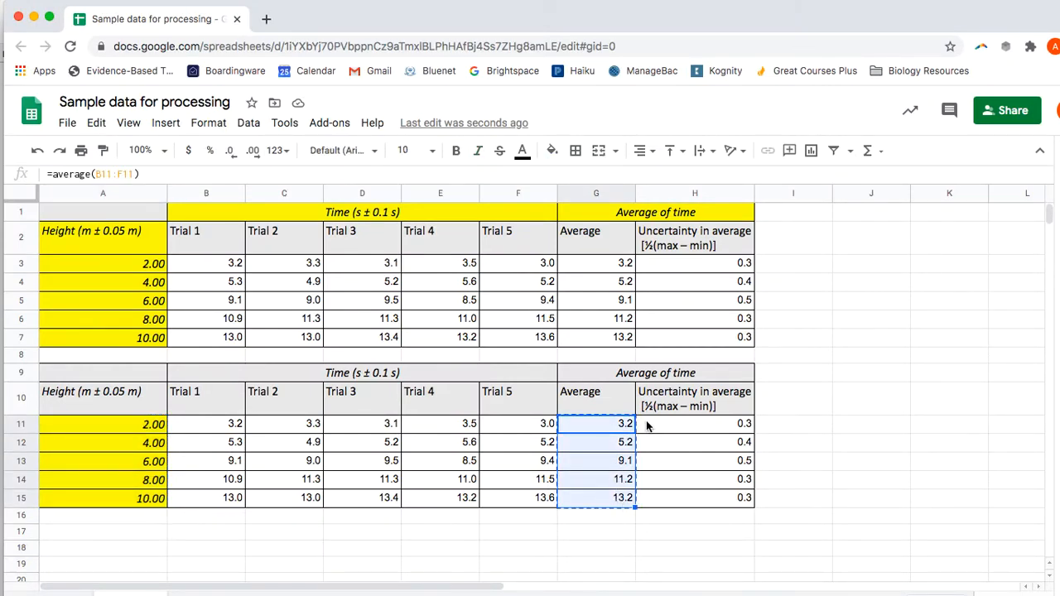
pyautogui.hotkey('ctrl', 'Up')
pyautogui.click(701, 509)
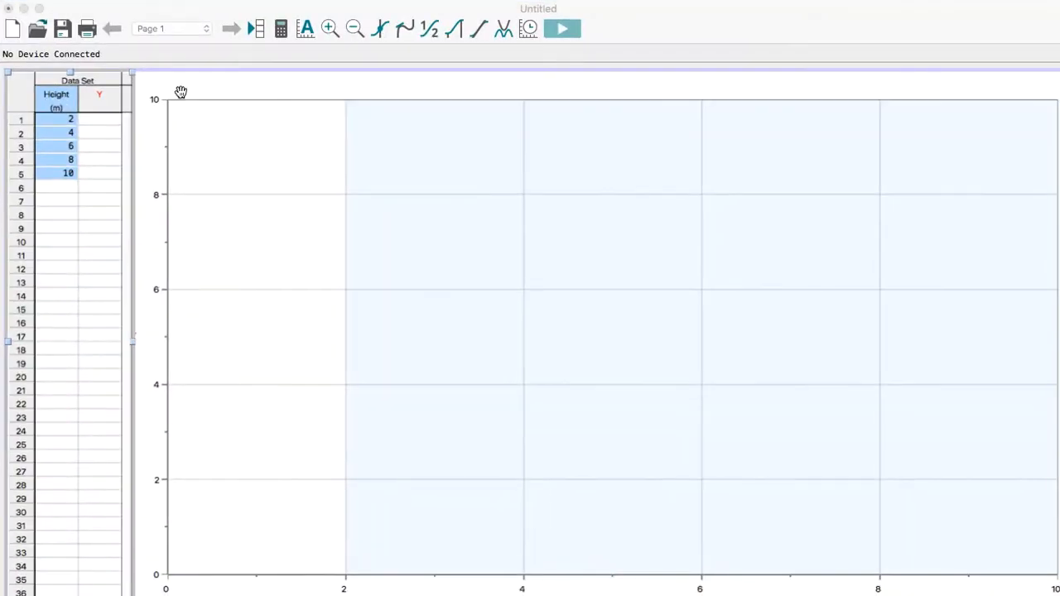
pyautogui.click(100, 120)
pyautogui.press('super+v')
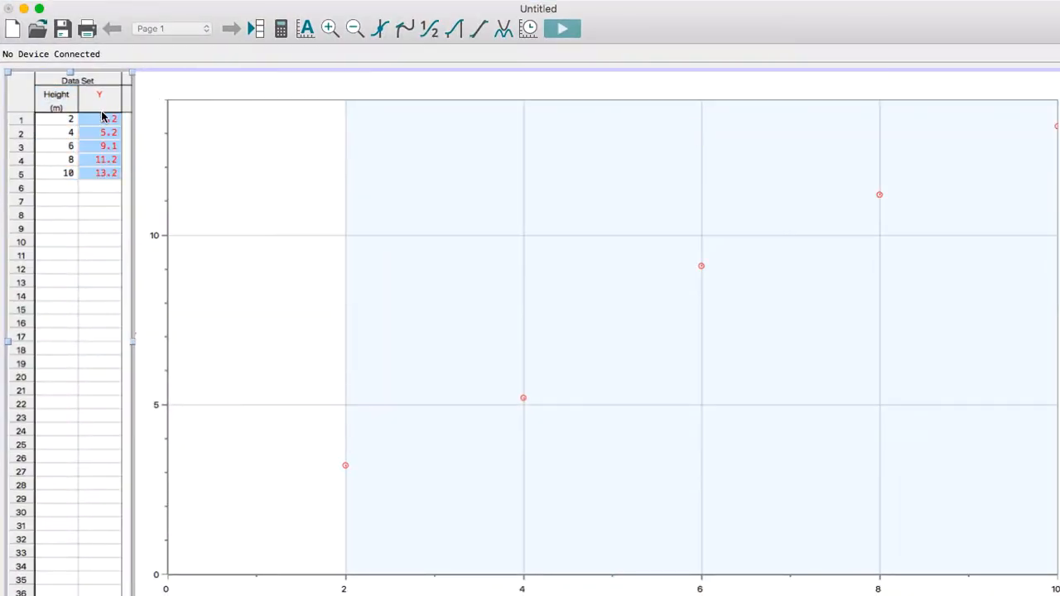
# Name the Y column Time and set its units to s
pyautogui.doubleClick(101, 95)
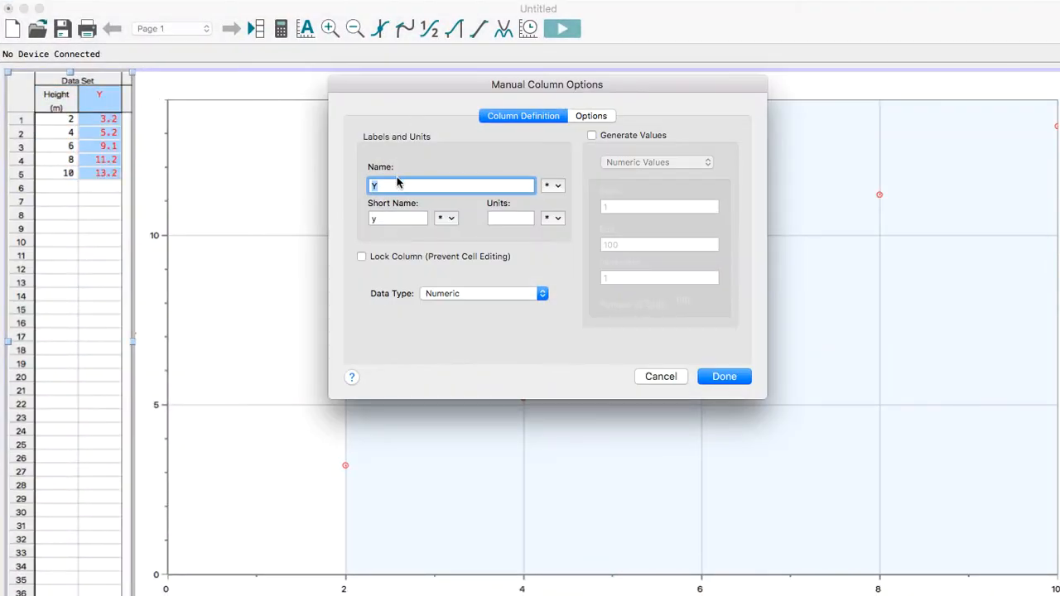
pyautogui.write('Time')
pyautogui.click(502, 218)
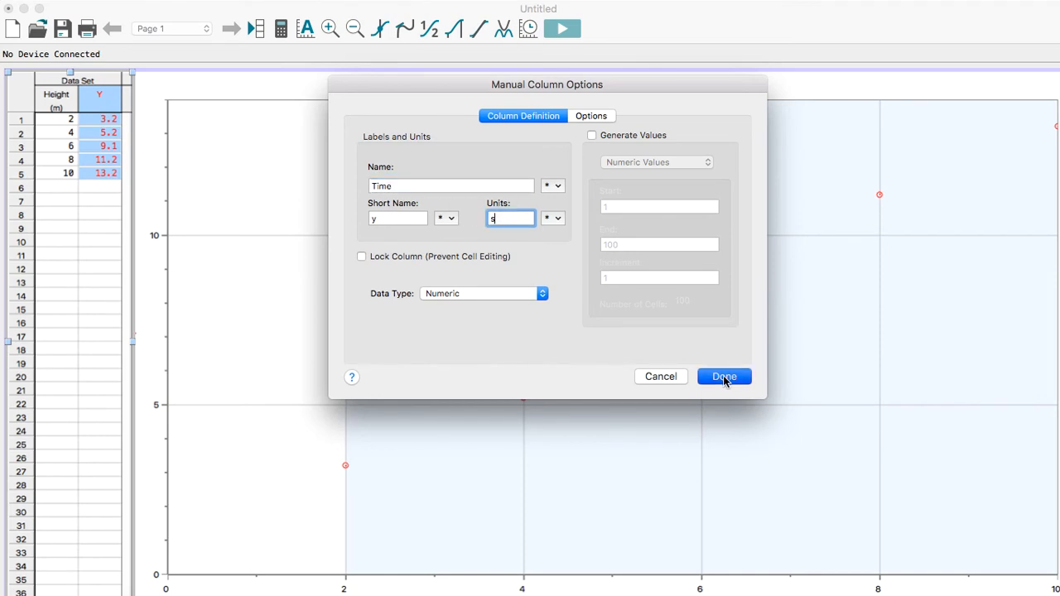
pyautogui.click(722, 377)
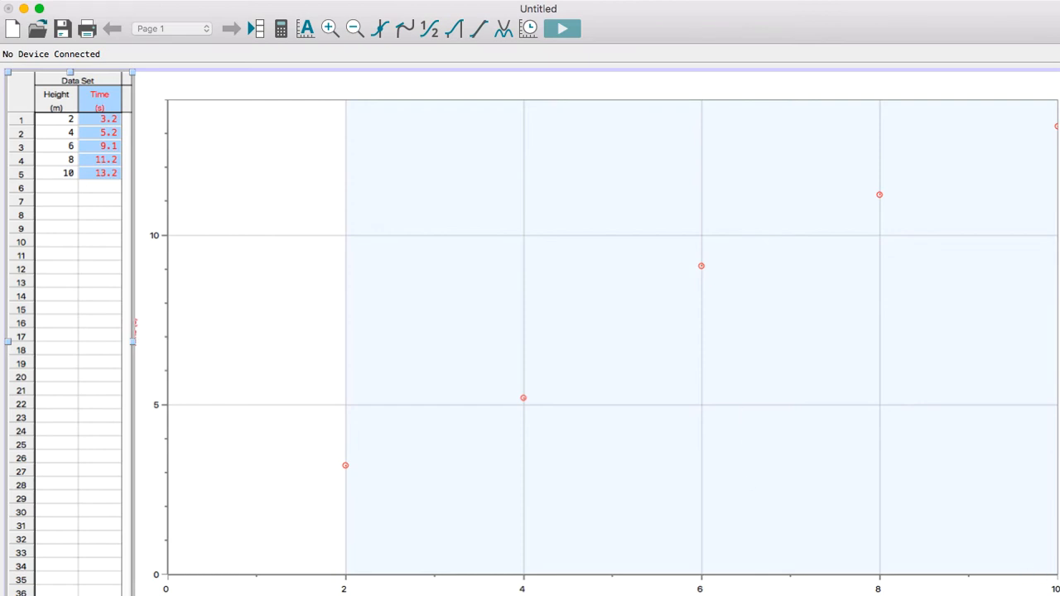
# Shrink the Logger Pro window slightly so the whole graph and its horizontal axis label fit on screen
pyautogui.moveTo(1059, 595); pyautogui.dragTo(1058, 590)
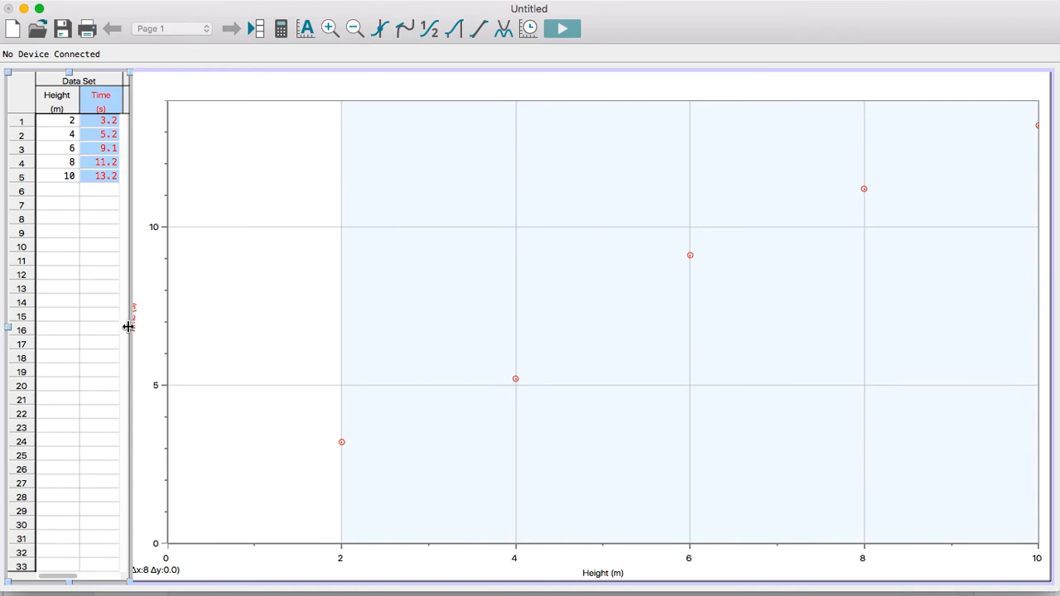
# Narrow the data table and swap the graph's axes, plotting Height vertically and Time horizontally
pyautogui.moveTo(128, 326); pyautogui.dragTo(113, 326)
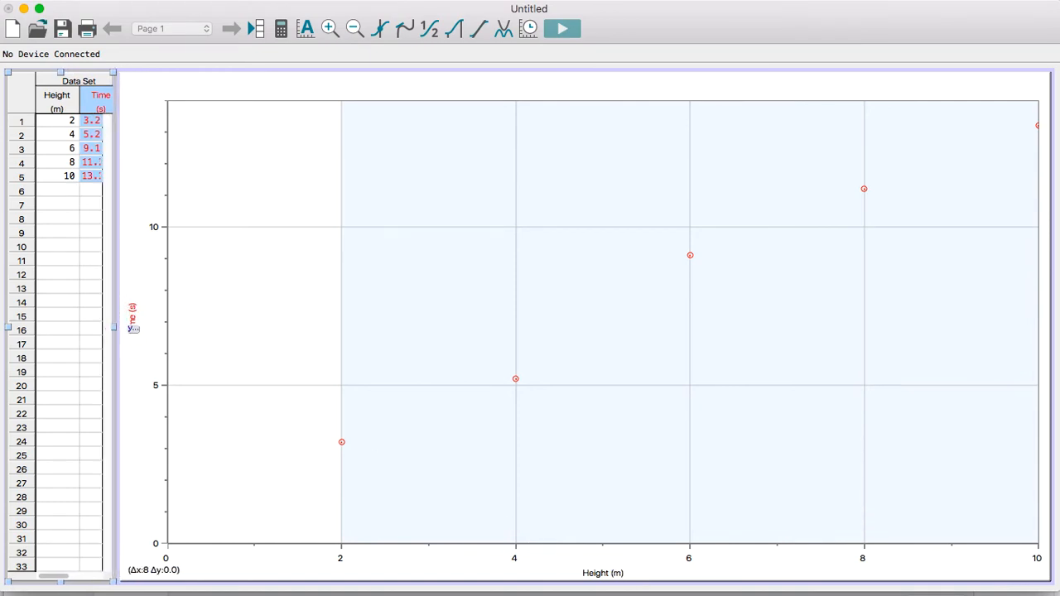
pyautogui.click(130, 329)
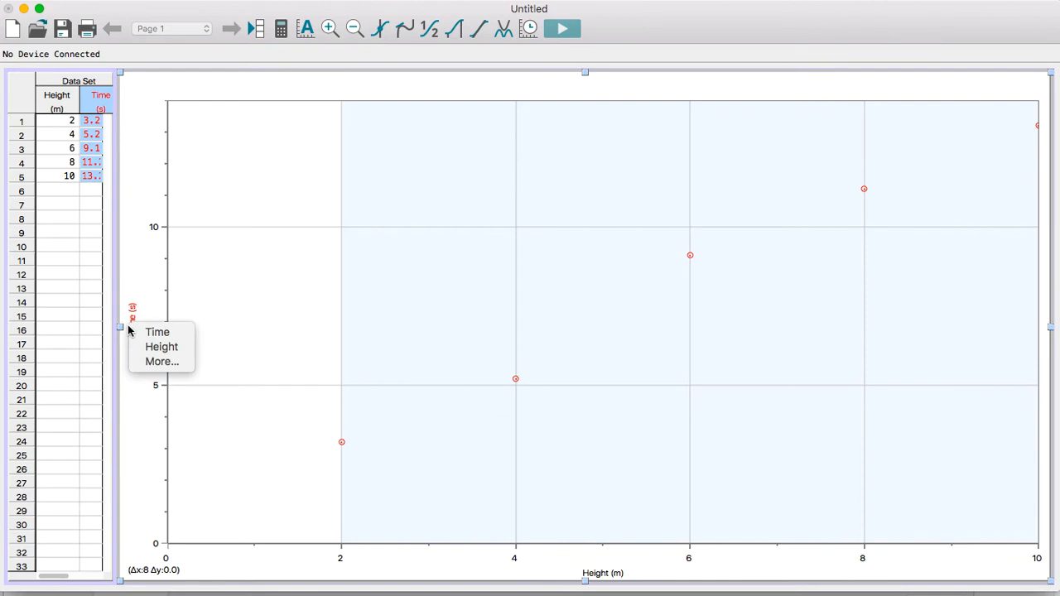
pyautogui.click(159, 347)
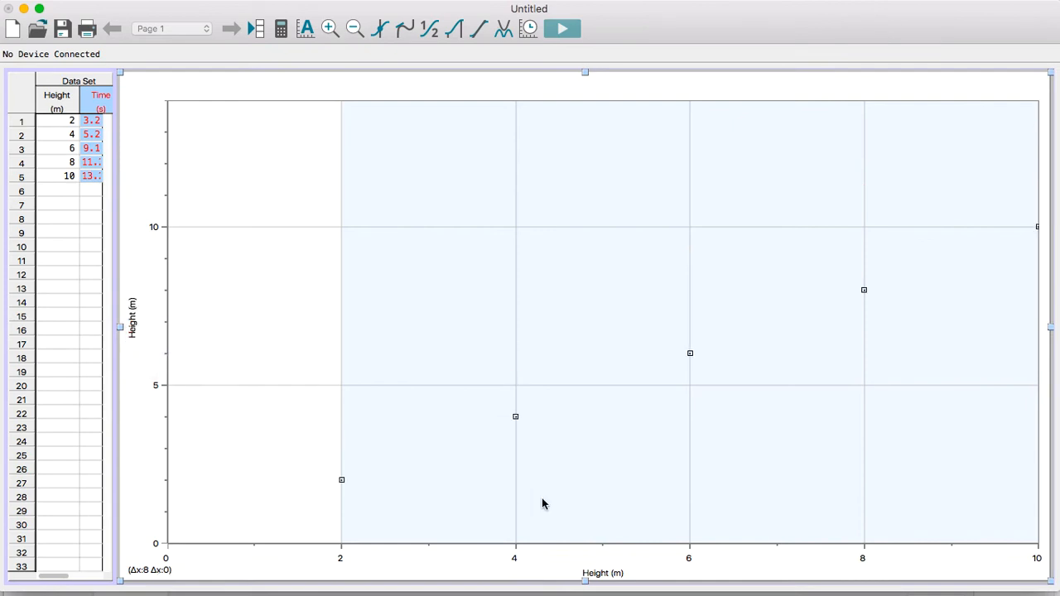
pyautogui.click(616, 577)
pyautogui.click(634, 591)
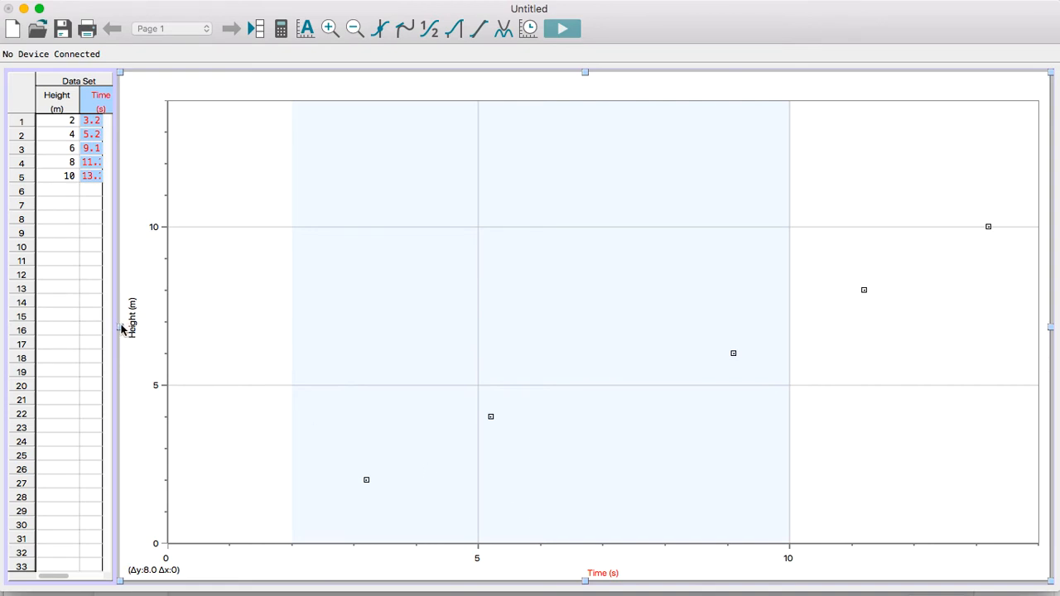
# Turn on error bars for the Height column, using the height uncertainty from the spreadsheet header as a fixed error constant
pyautogui.doubleClick(58, 102)
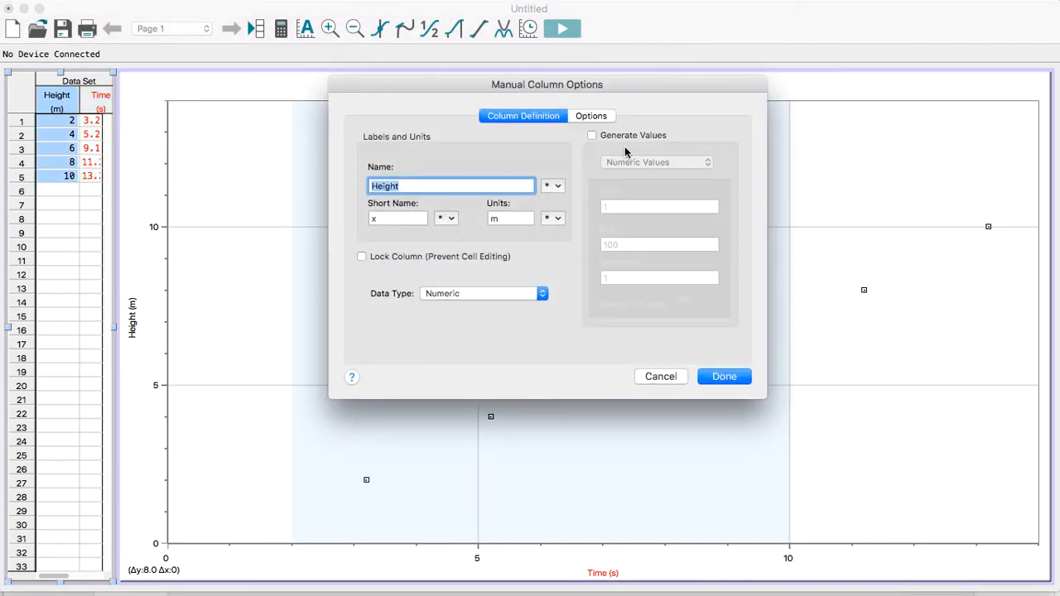
pyautogui.click(588, 116)
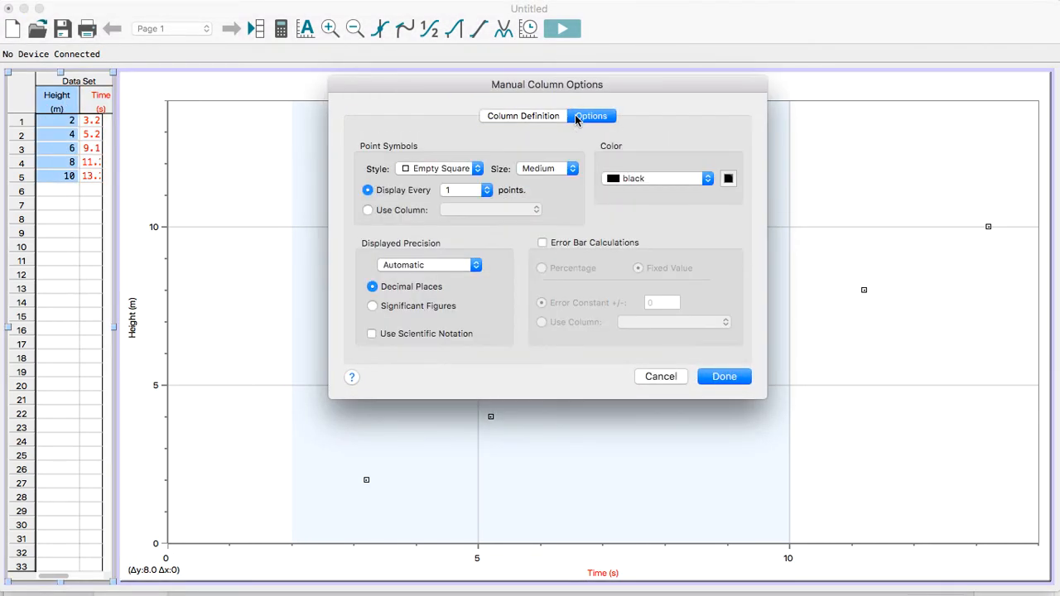
pyautogui.click(542, 242)
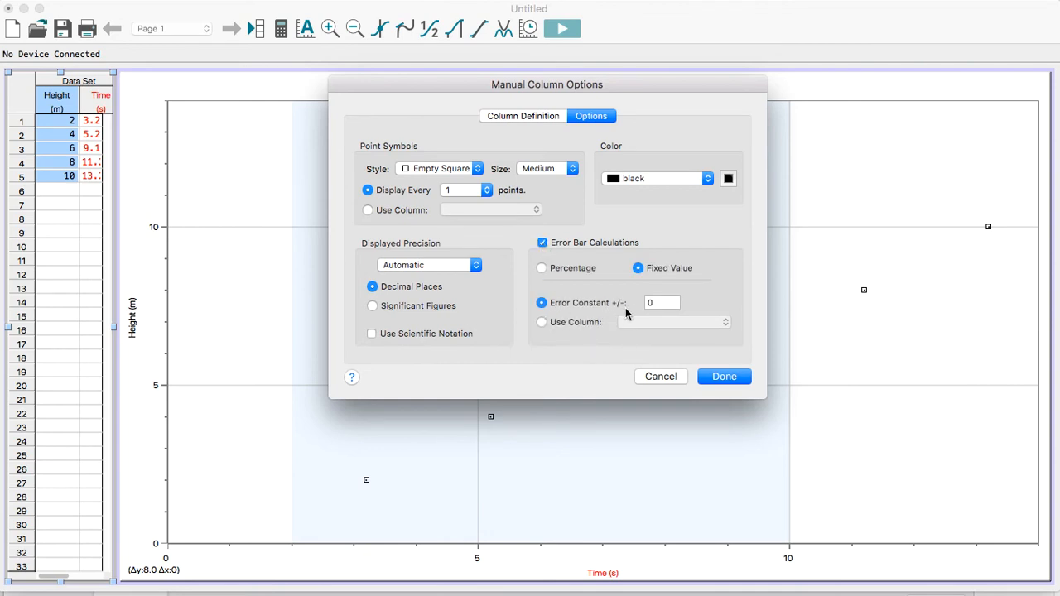
pyautogui.click(653, 303)
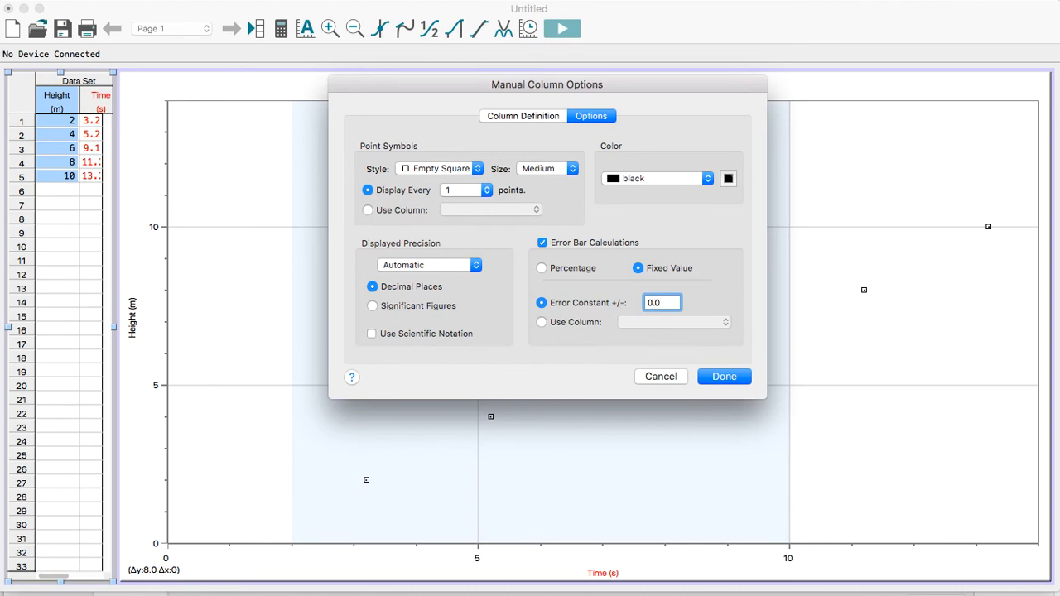
pyautogui.click(725, 377)
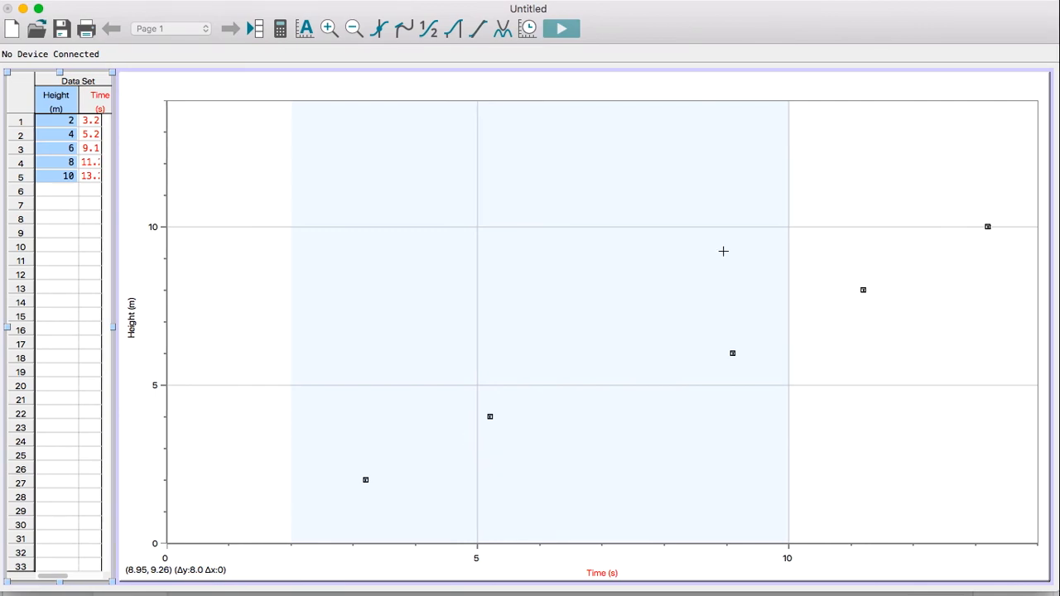
# Copy the uncertainties in H11:H15 of the Google Sheets table and return to the Logger Pro window
pyautogui.hotkey('ctrl', 'Up')
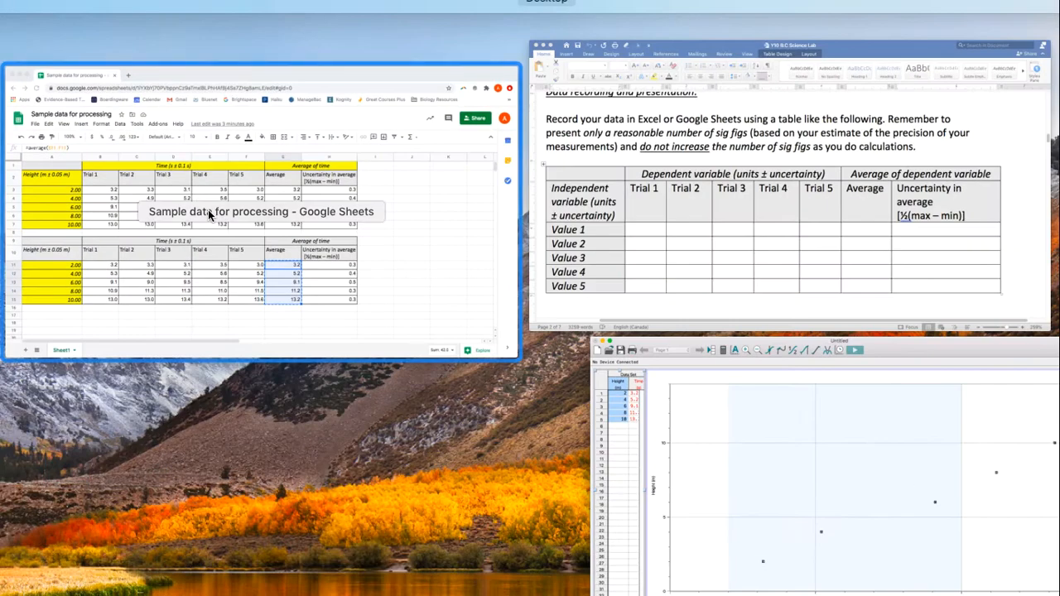
pyautogui.click(500, 288)
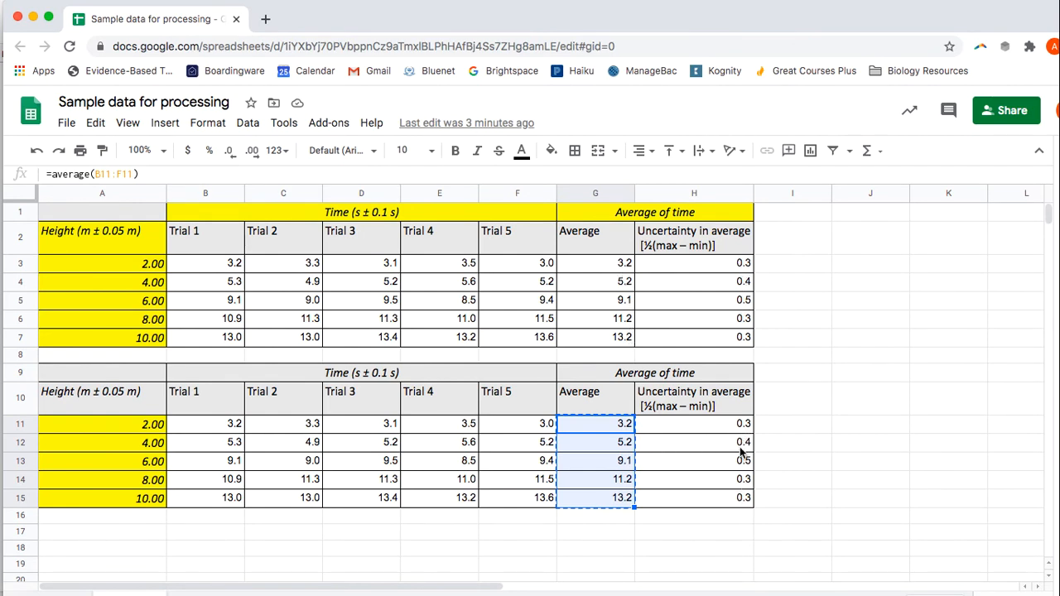
pyautogui.moveTo(726, 429); pyautogui.dragTo(729, 497)
pyautogui.press('super+c')
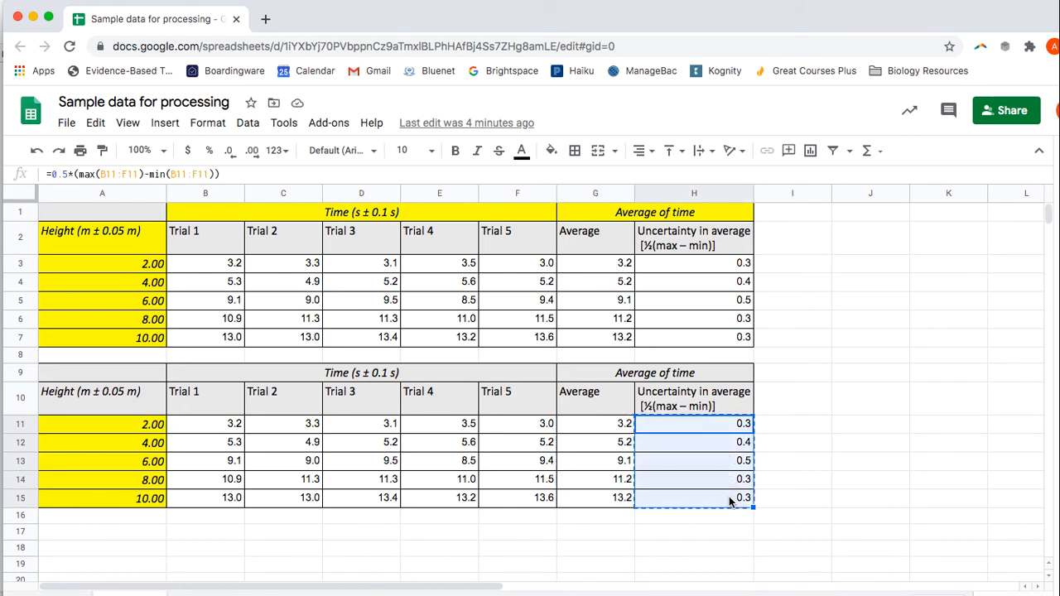
pyautogui.hotkey('ctrl', 'Up')
pyautogui.click(654, 464)
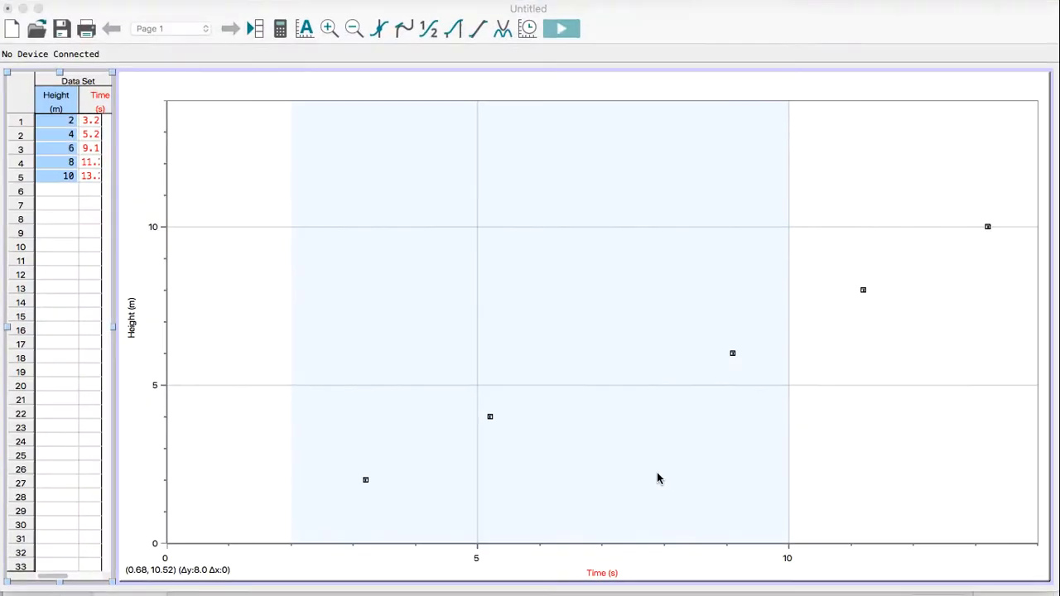
# Add a manual column named Error in time, with short name e and units s, and paste the copied uncertainties into it
pyautogui.moveTo(107, 329); pyautogui.dragTo(225, 335)
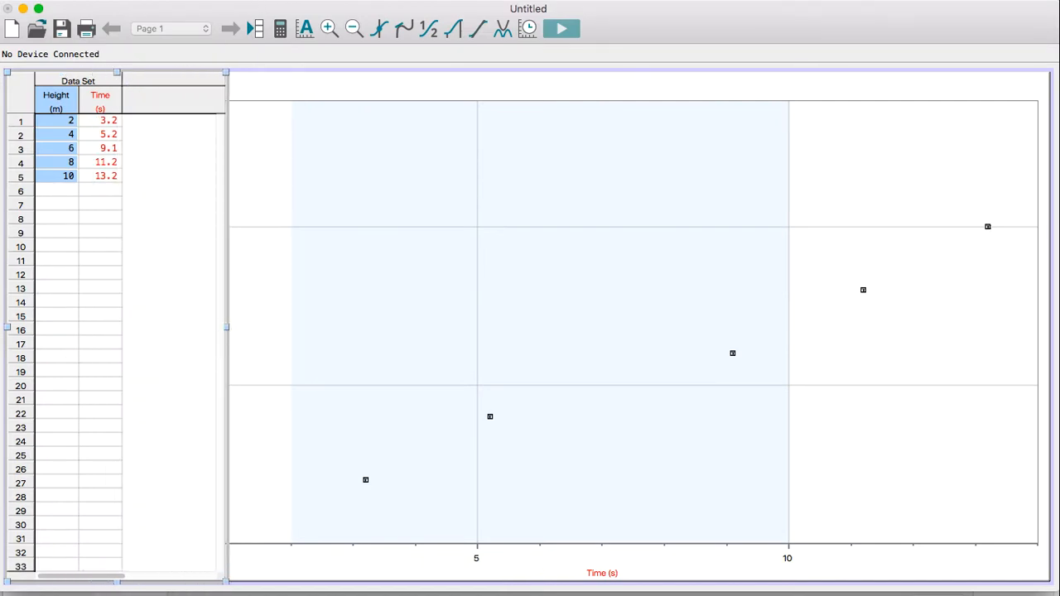
pyautogui.click(249, 10)
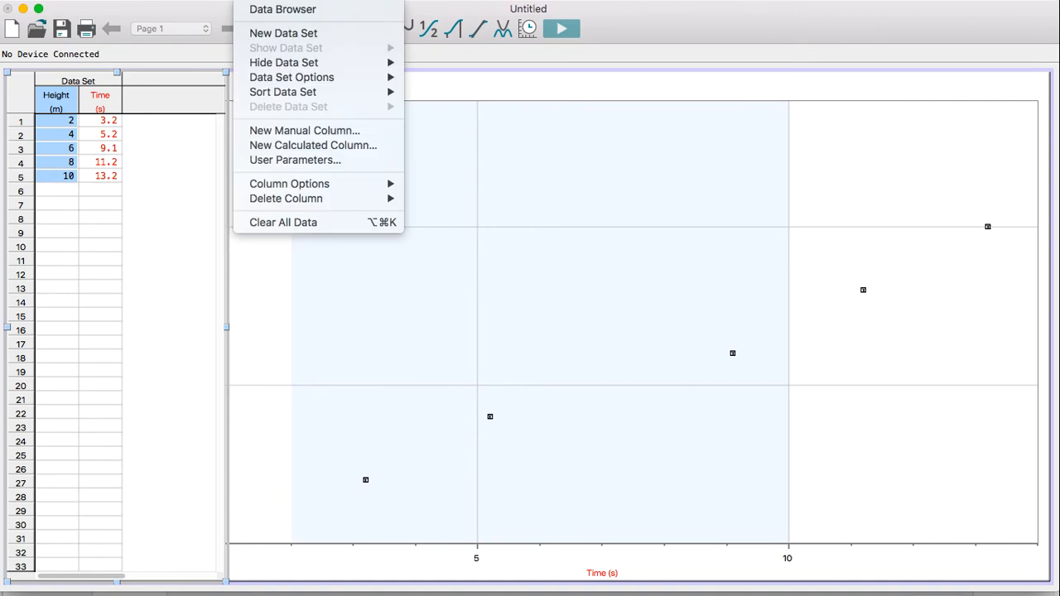
pyautogui.click(266, 137)
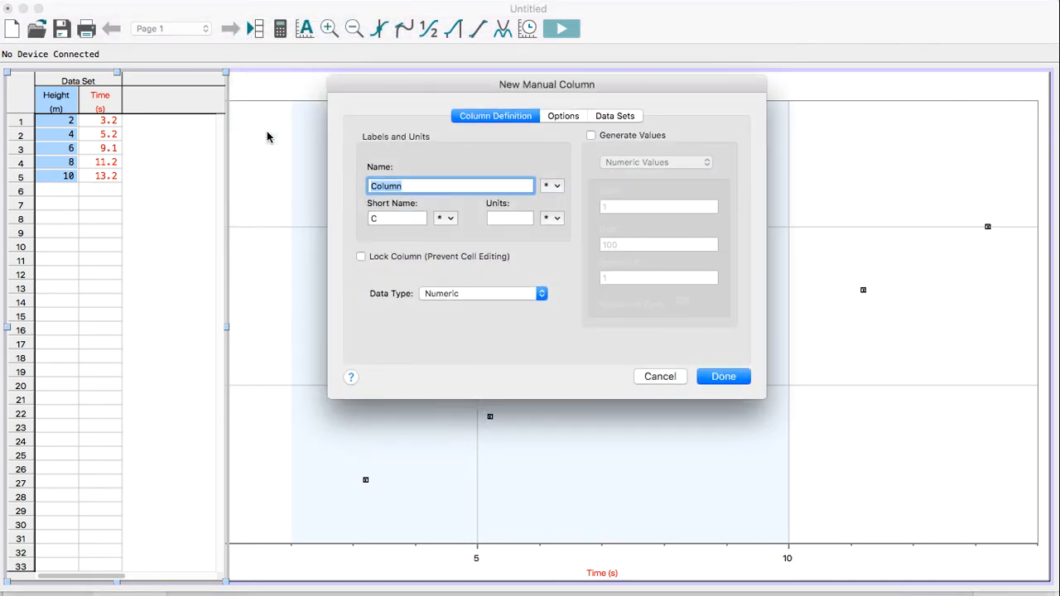
pyautogui.write('Error in time')
pyautogui.click(384, 217)
pyautogui.press('BackSpace')
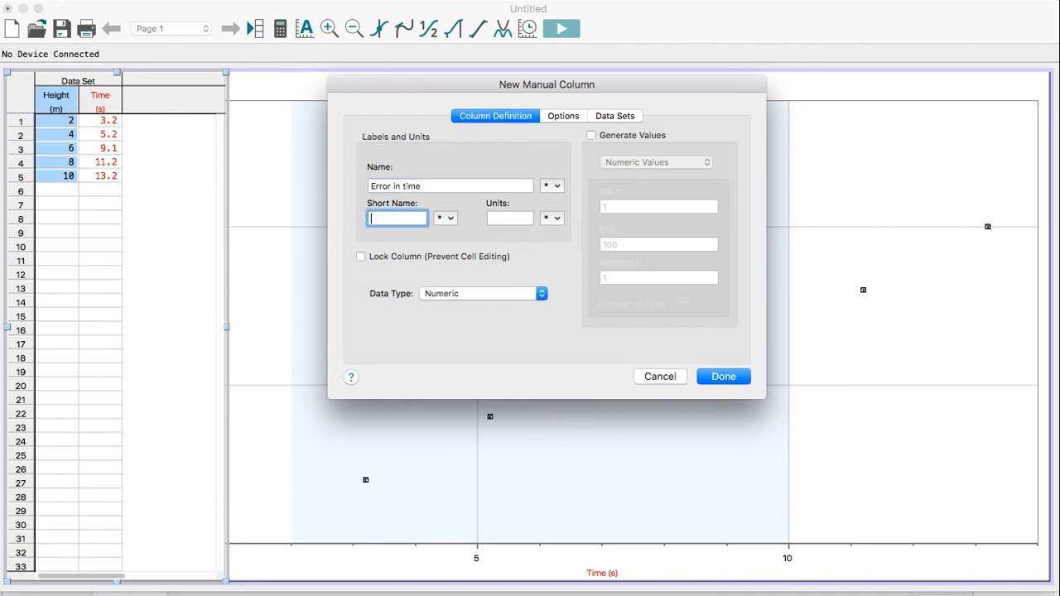
pyautogui.write('e')
pyautogui.click(503, 219)
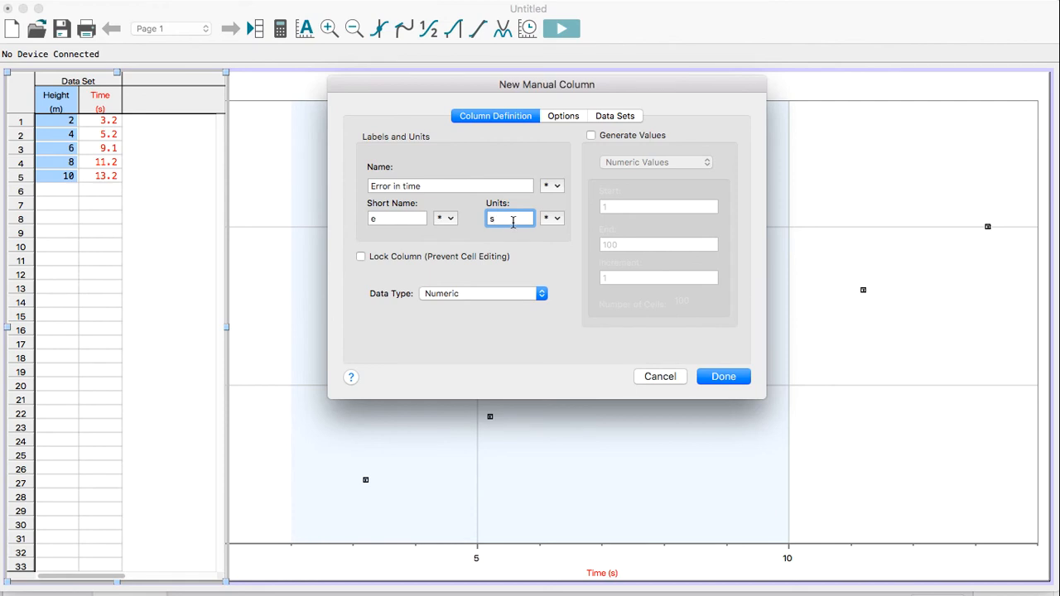
pyautogui.click(718, 376)
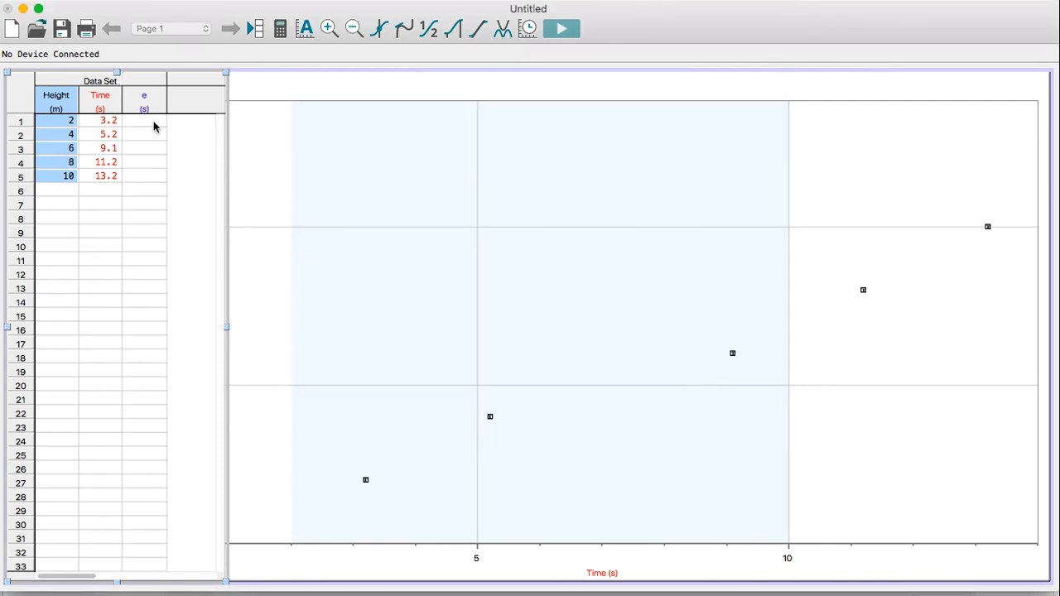
pyautogui.click(152, 121)
pyautogui.press('super+v')
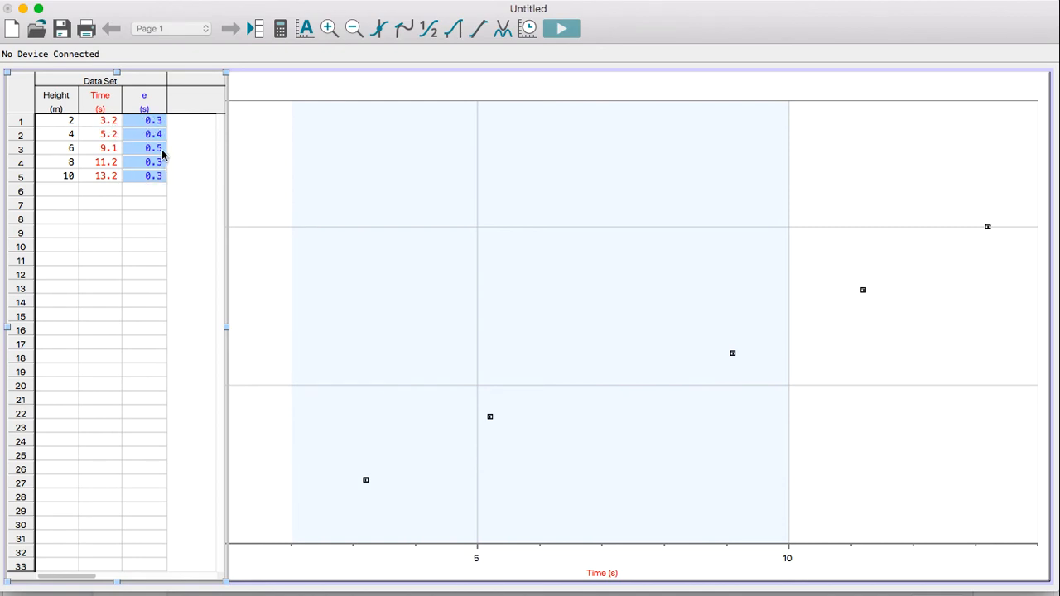
# Turn on error bars for the Time column, taking their fixed values from the Error in time column
pyautogui.doubleClick(101, 101)
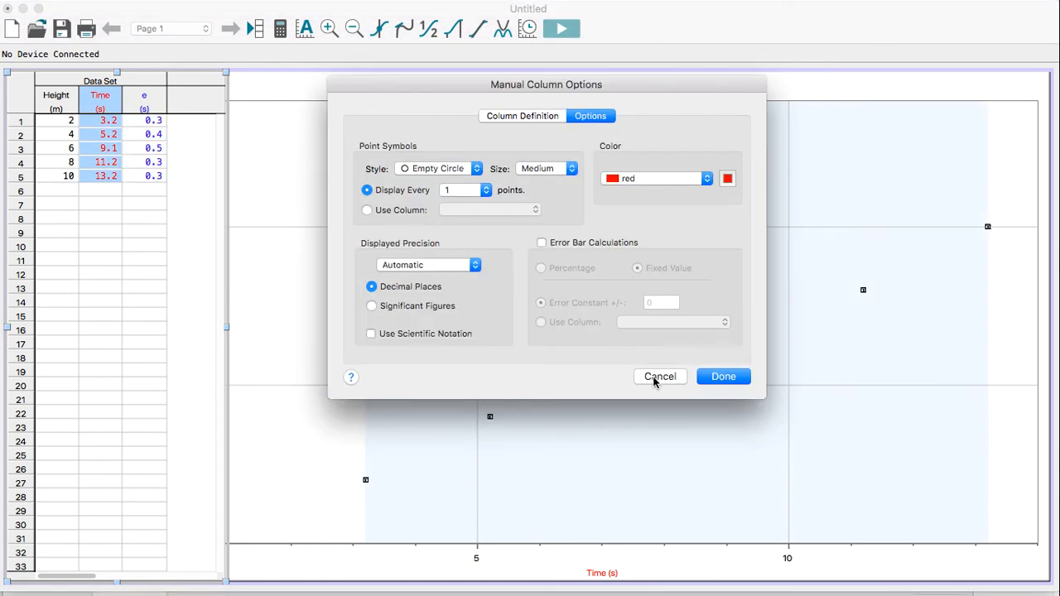
pyautogui.click(601, 116)
pyautogui.click(542, 243)
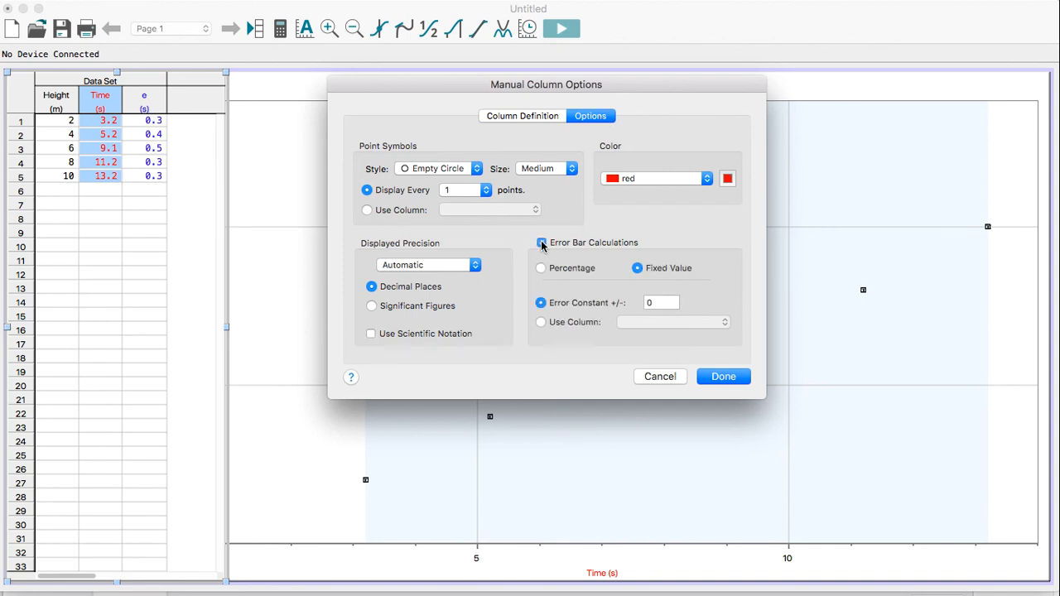
pyautogui.click(540, 322)
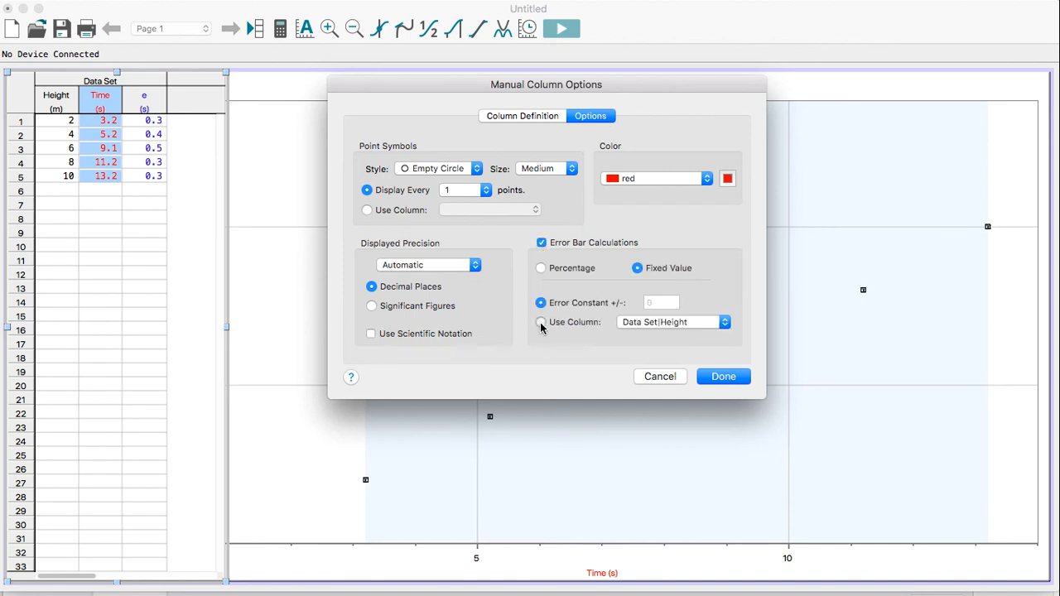
pyautogui.click(639, 325)
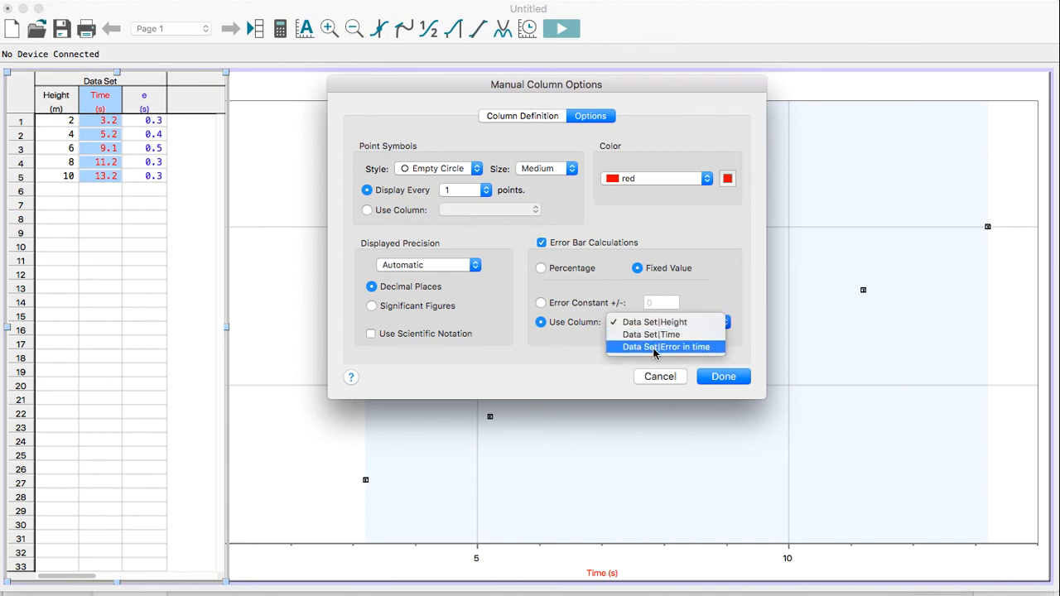
pyautogui.click(655, 351)
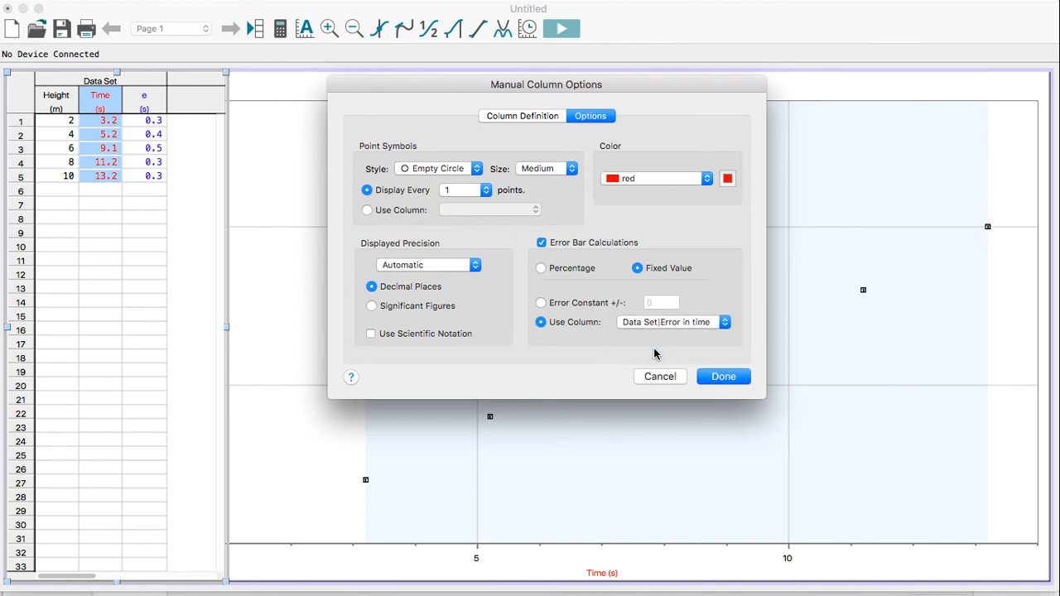
pyautogui.click(725, 379)
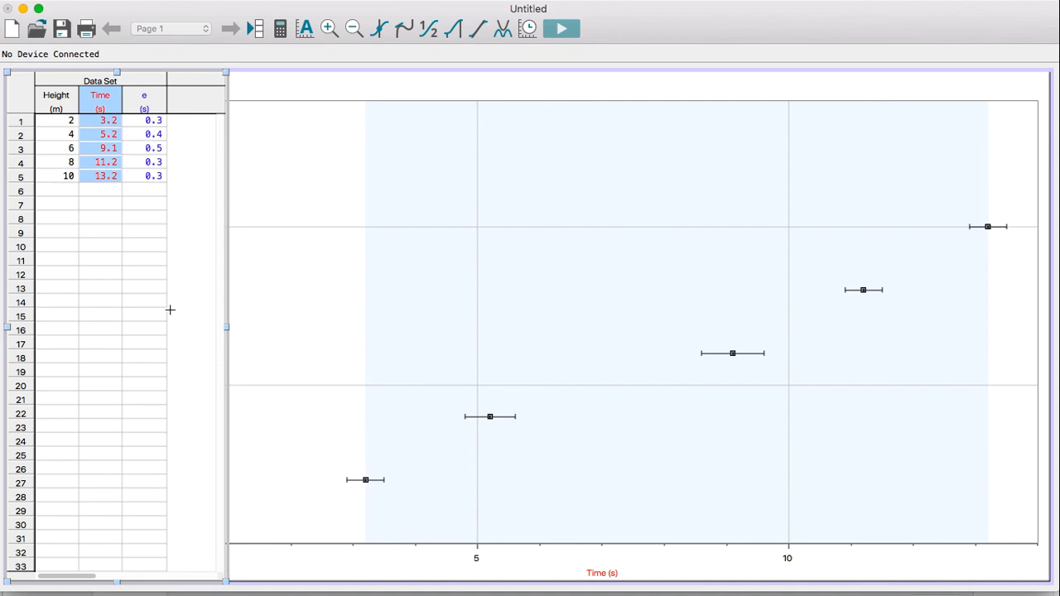
# Autoscale the uncovered graph to its data and add a linear fit to the height against time points
pyautogui.click(218, 336)
pyautogui.moveTo(226, 327); pyautogui.dragTo(112, 326)
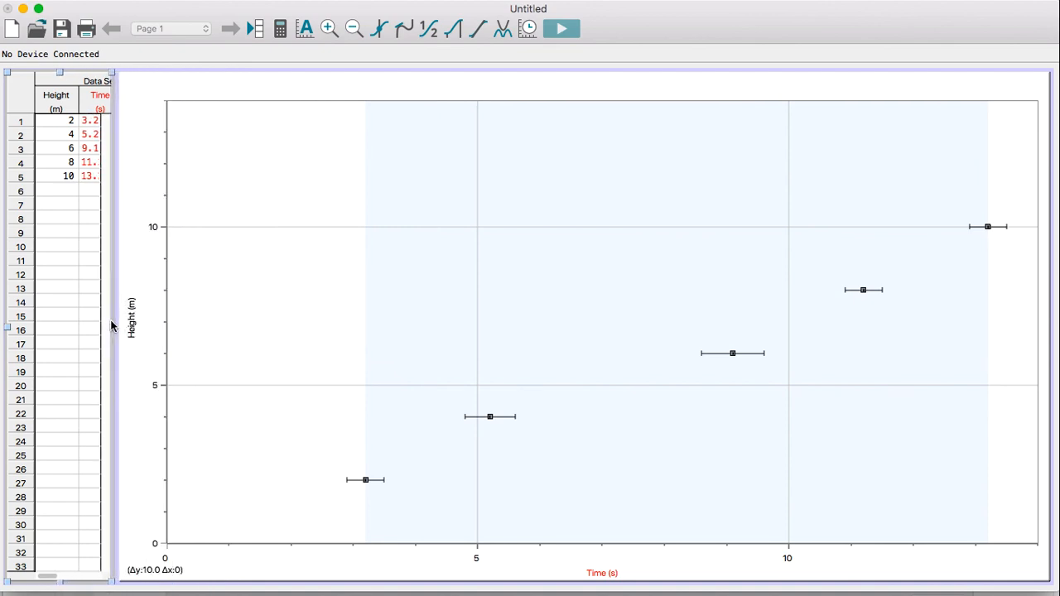
pyautogui.click(305, 31)
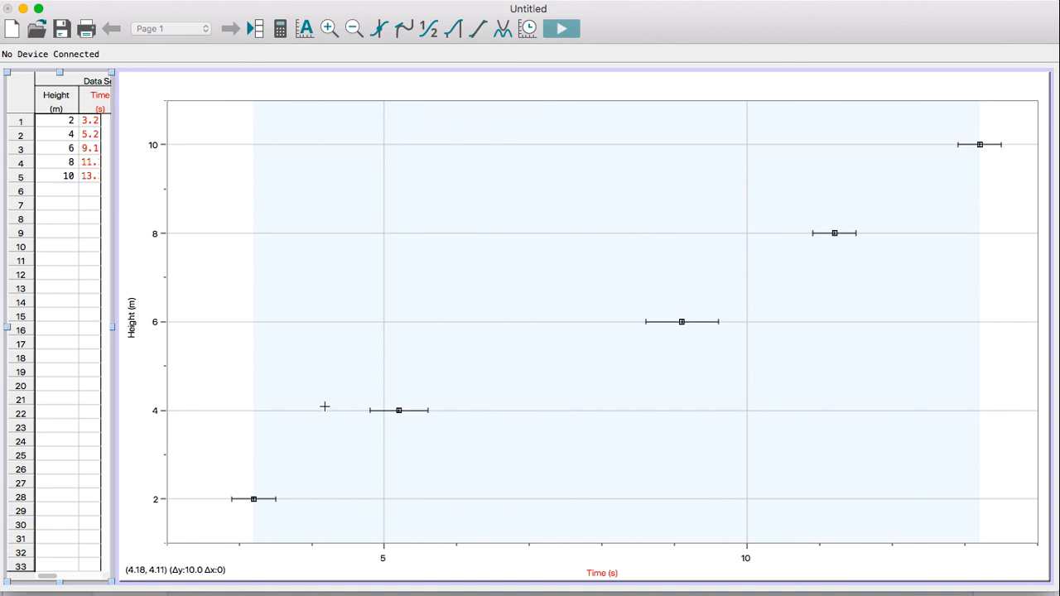
pyautogui.click(478, 30)
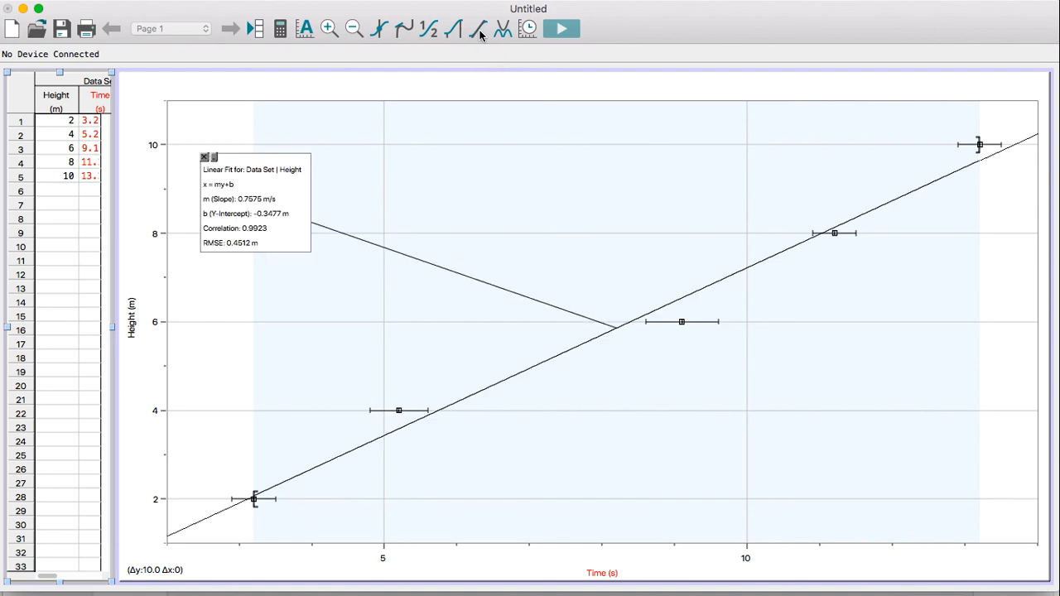